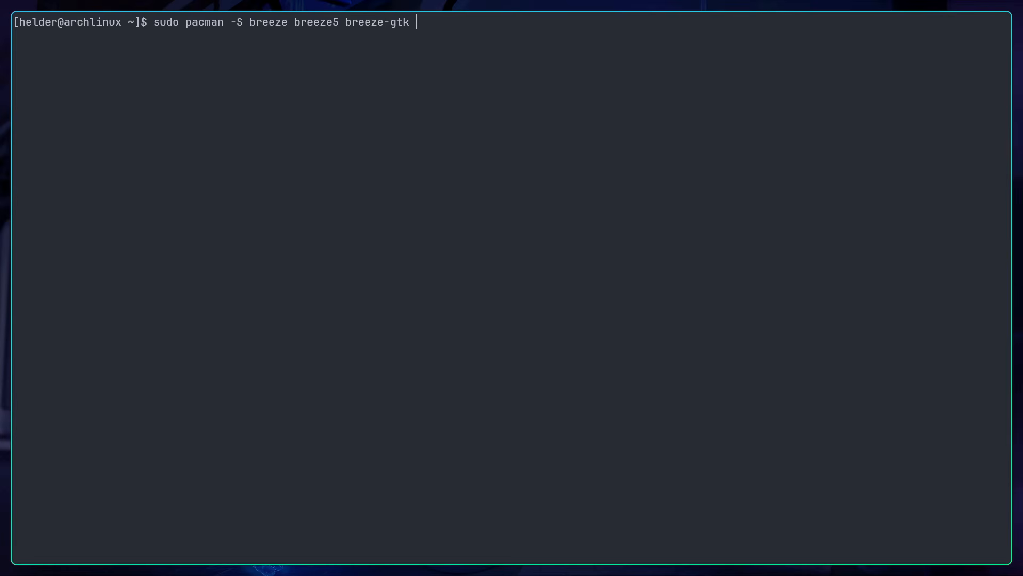
# Step: Install the breeze, breeze5, breeze-gtk and papirus-icon-theme packages with pacman as superuser, entering the account password
pyautogui.write('papirus-icon-theme')
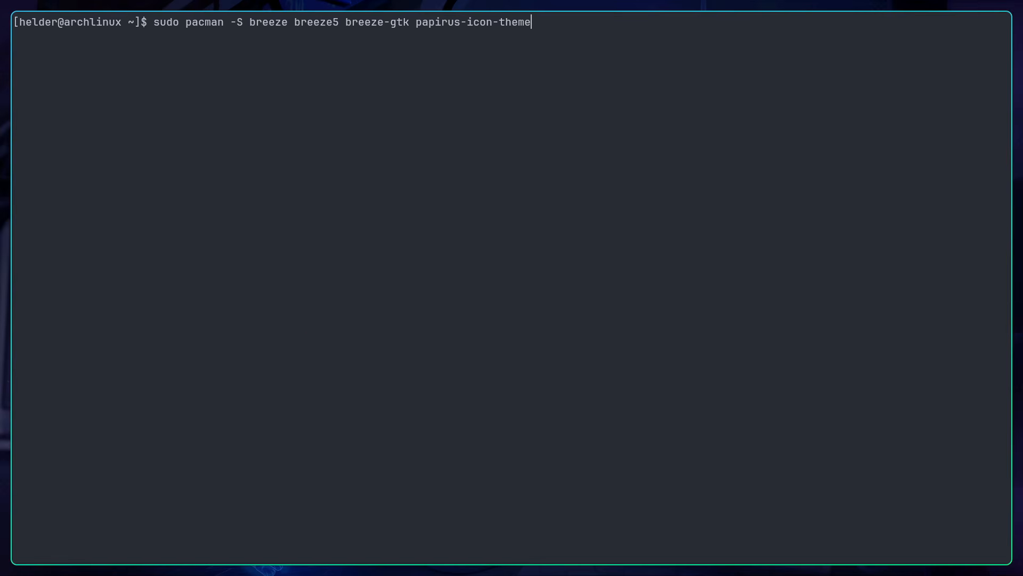
pyautogui.press('Return')
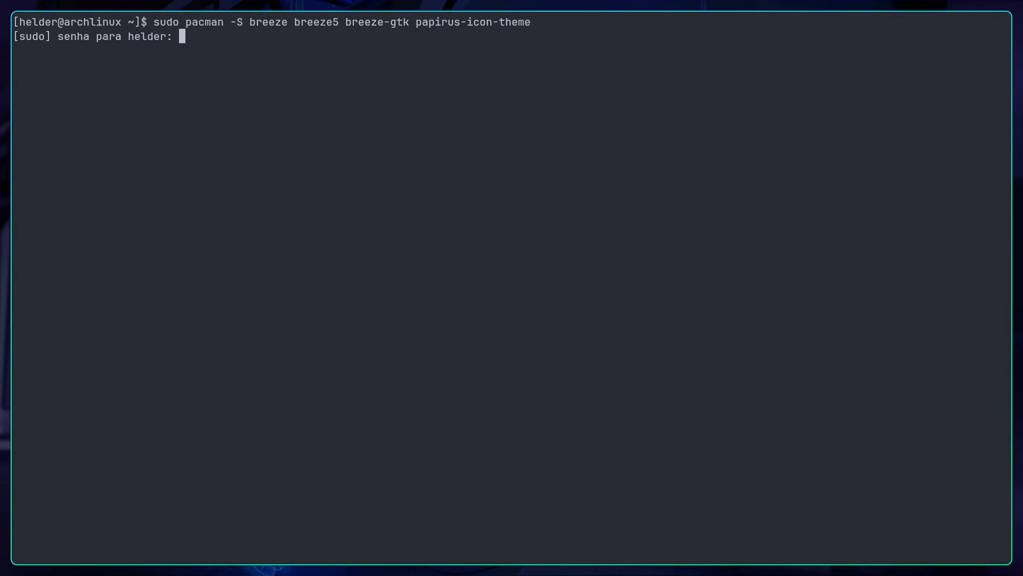
pyautogui.press('Return')
pyautogui.press('Return')
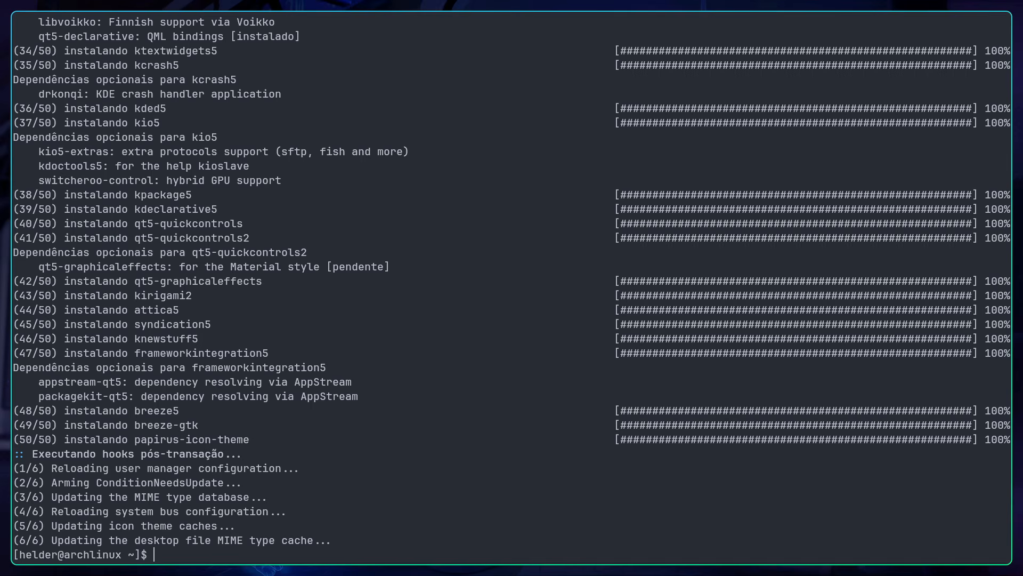
# Step: Install the nwg-look package with pacman as superuser
pyautogui.write('sudo pacman -S nwg-look')
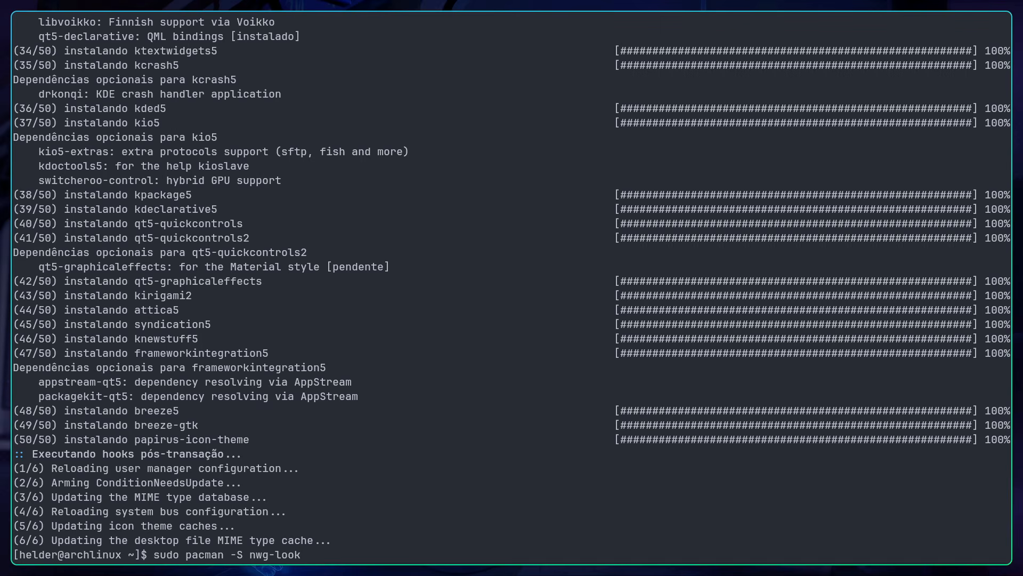
pyautogui.press('Return')
pyautogui.press('Return')
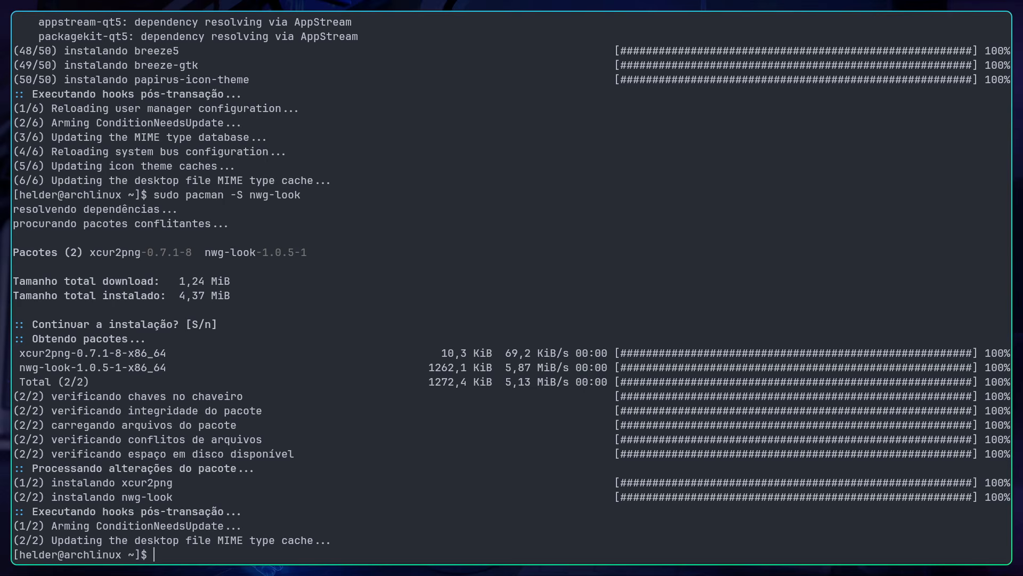
# Step: Launch GTK Settings (nwg-look) and select the Breeze-Dark widget theme
pyautogui.press('super+d')
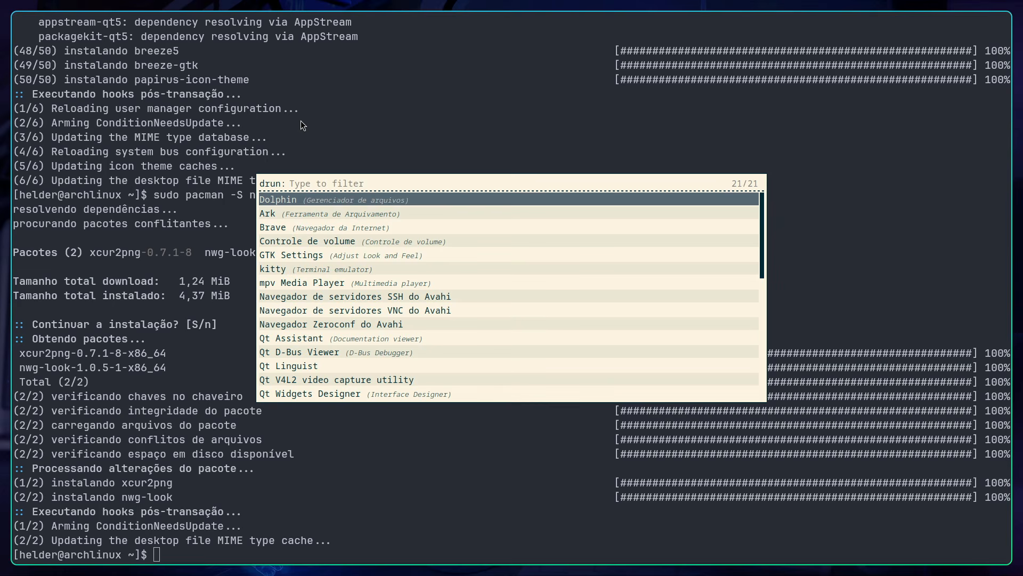
pyautogui.write('nwg')
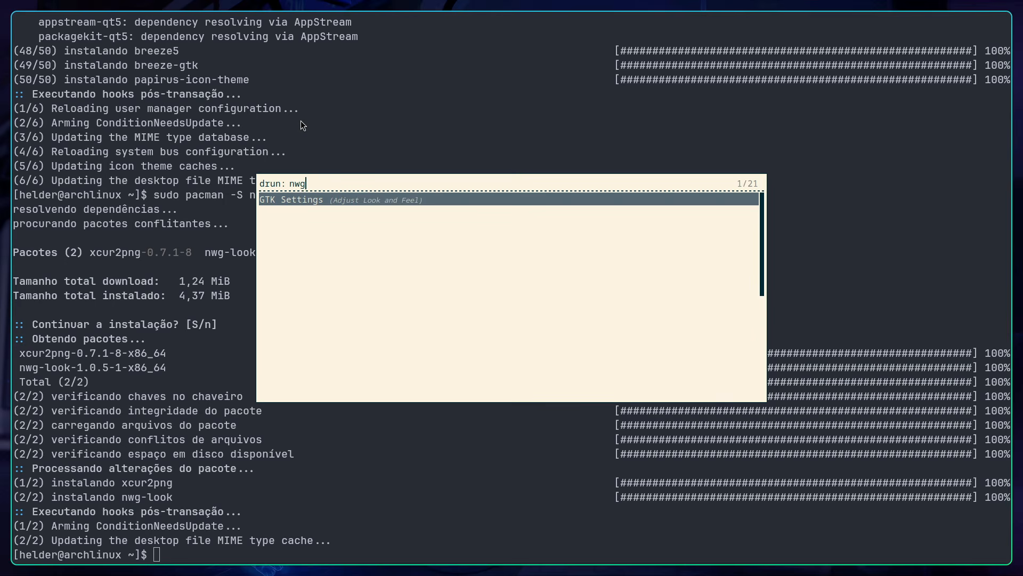
pyautogui.press('Return')
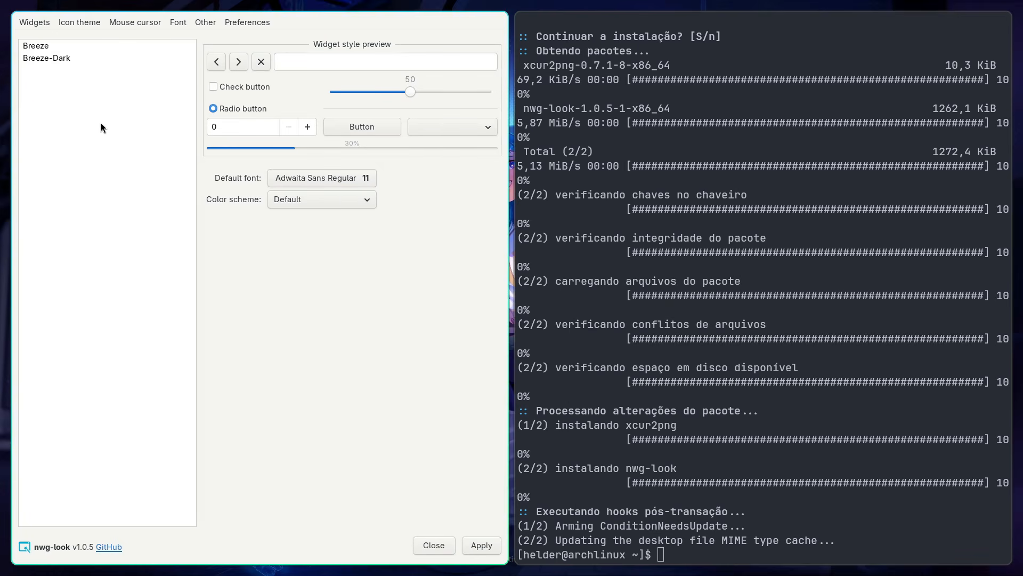
pyautogui.click(40, 46)
pyautogui.click(42, 58)
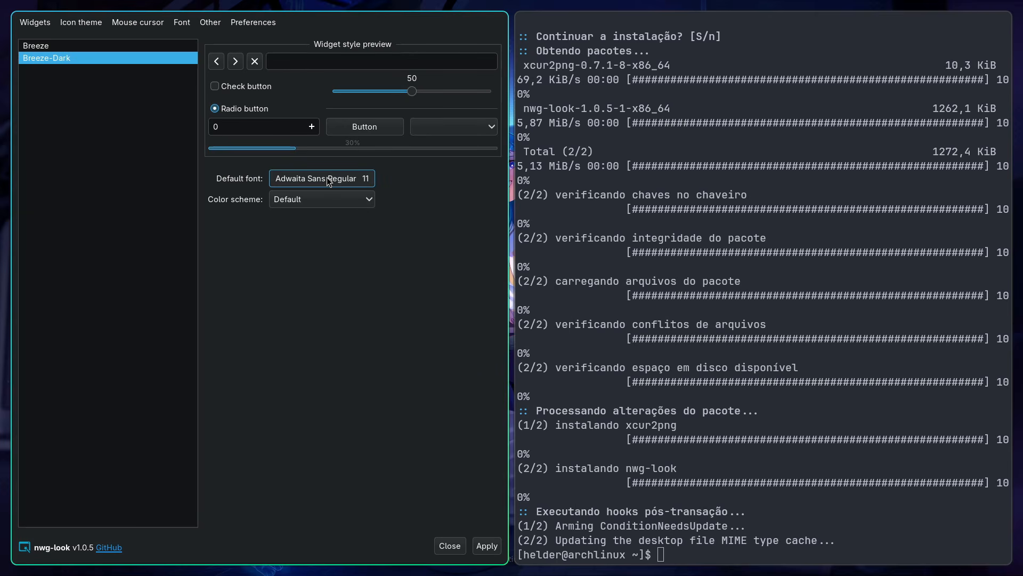
# Step: Set the default font to JetBrainsMono Nerd Font Medium and apply the widget settings
pyautogui.click(327, 180)
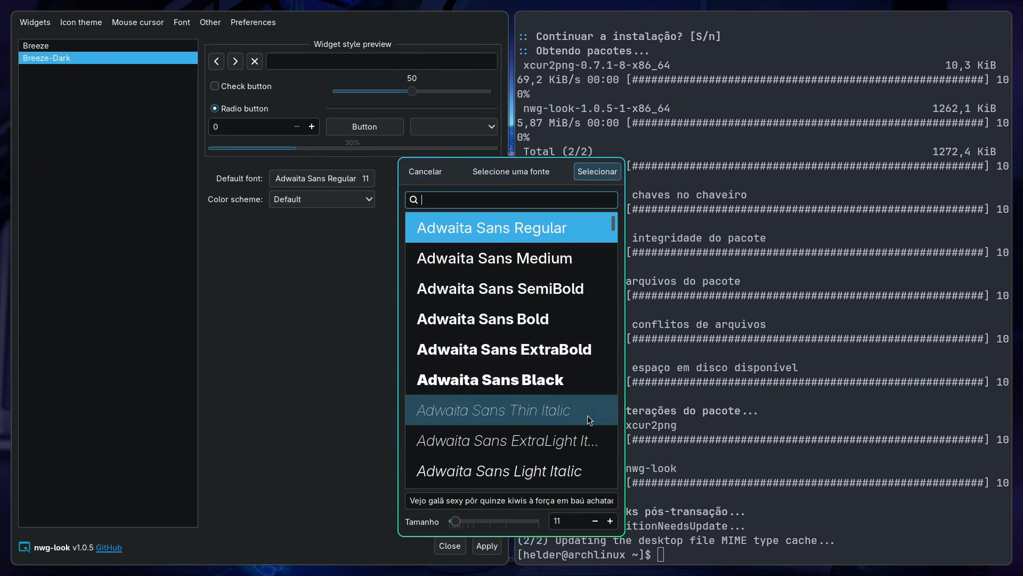
pyautogui.write('JetBrains')
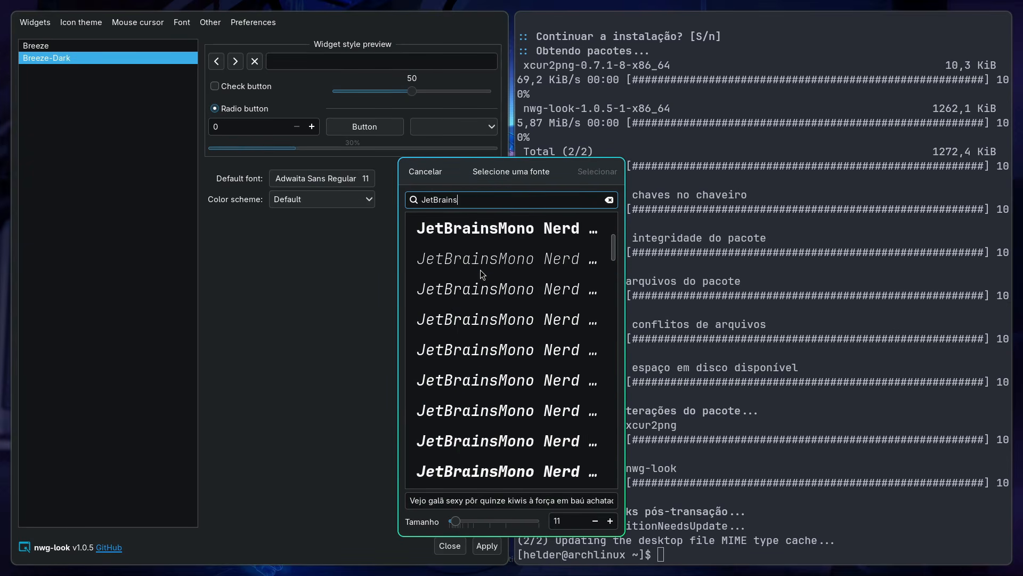
pyautogui.moveTo(592, 321); pyautogui.dragTo(795, 355)
pyautogui.scroll(5, 698, 393)
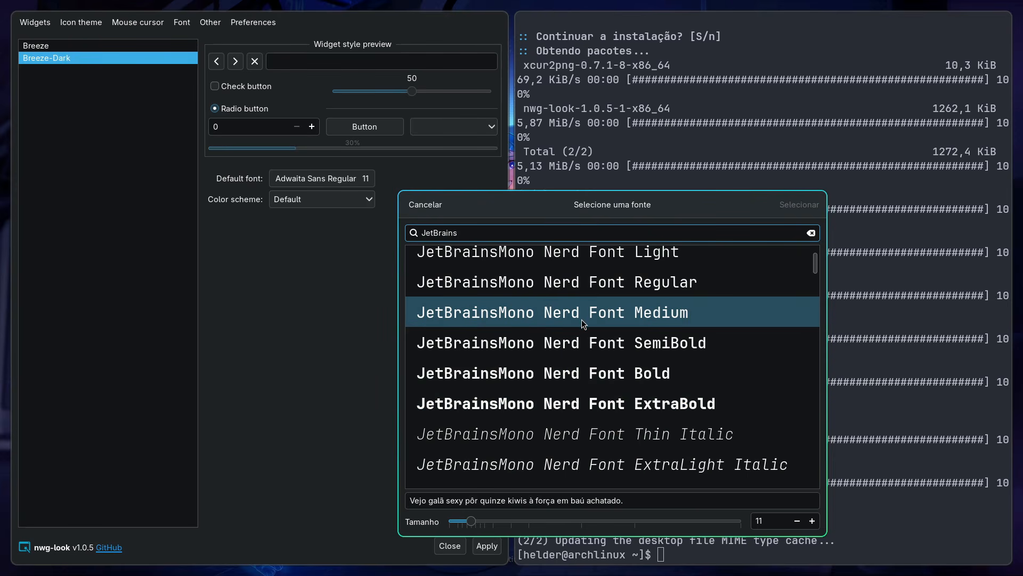
pyautogui.click(664, 318)
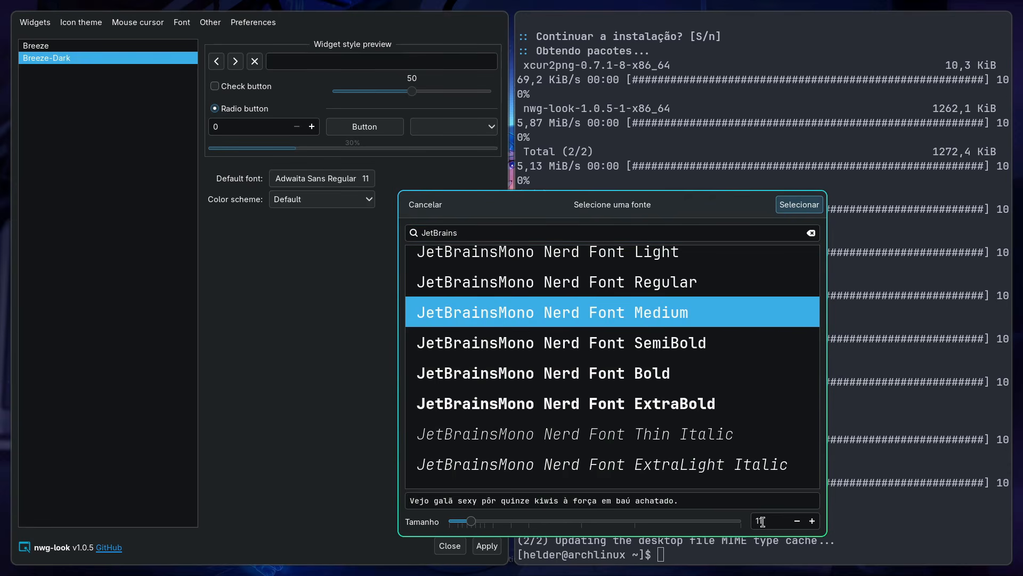
pyautogui.click(787, 210)
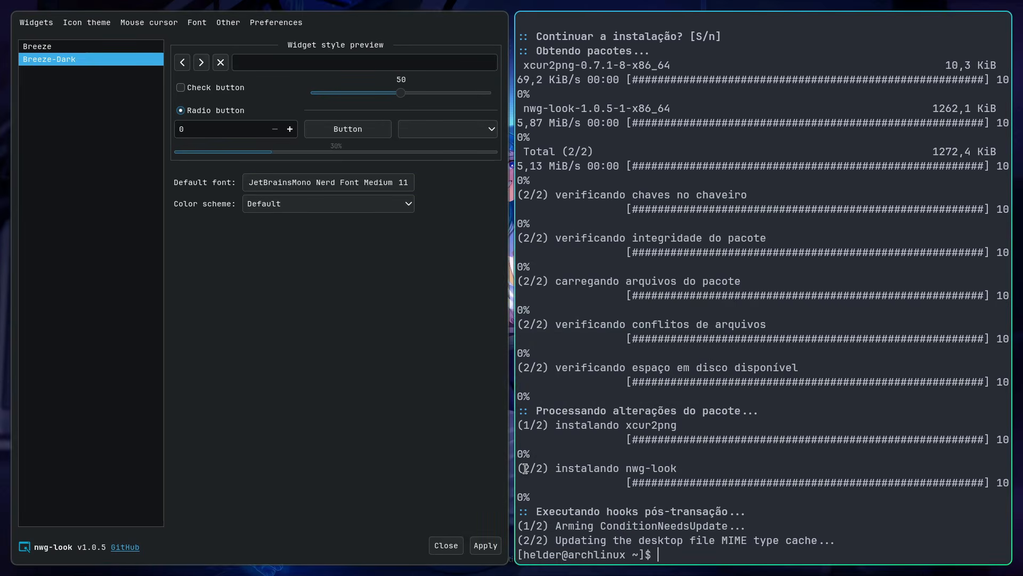
pyautogui.click(485, 546)
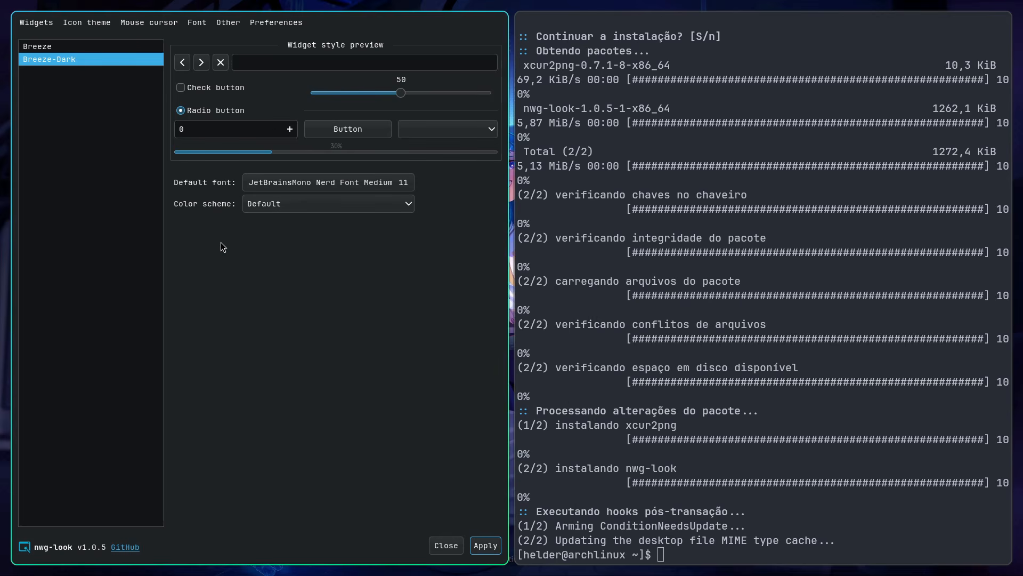
# Step: Apply the Papirus-Dark icon theme and close GTK Settings after viewing the cursor themes
pyautogui.click(79, 26)
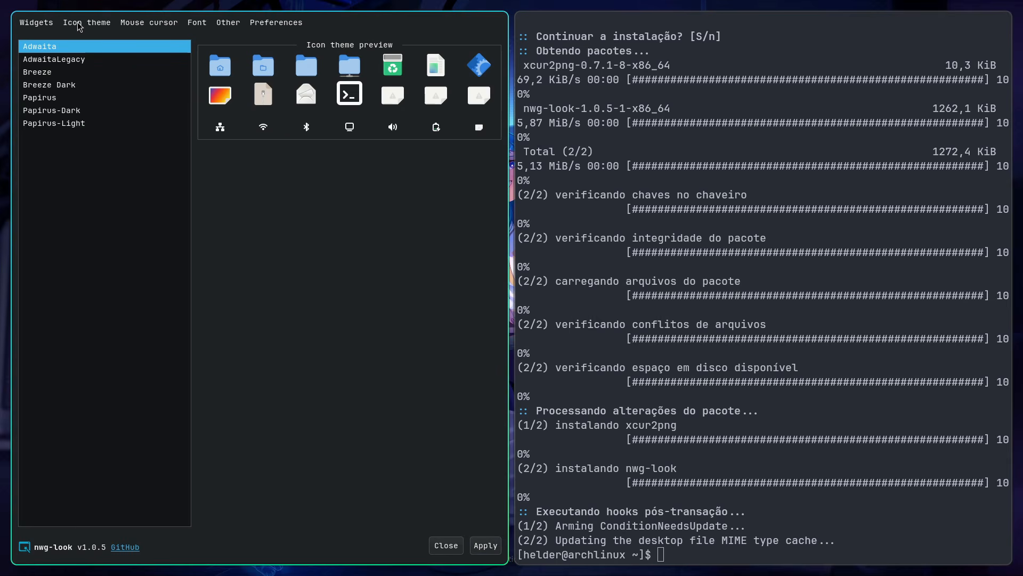
pyautogui.click(65, 112)
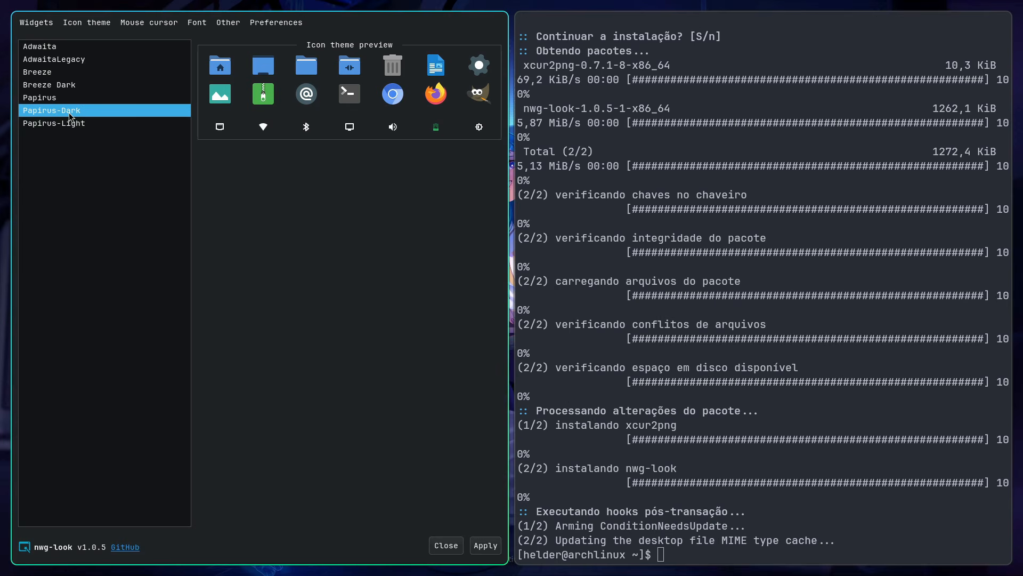
pyautogui.click(492, 549)
pyautogui.click(144, 24)
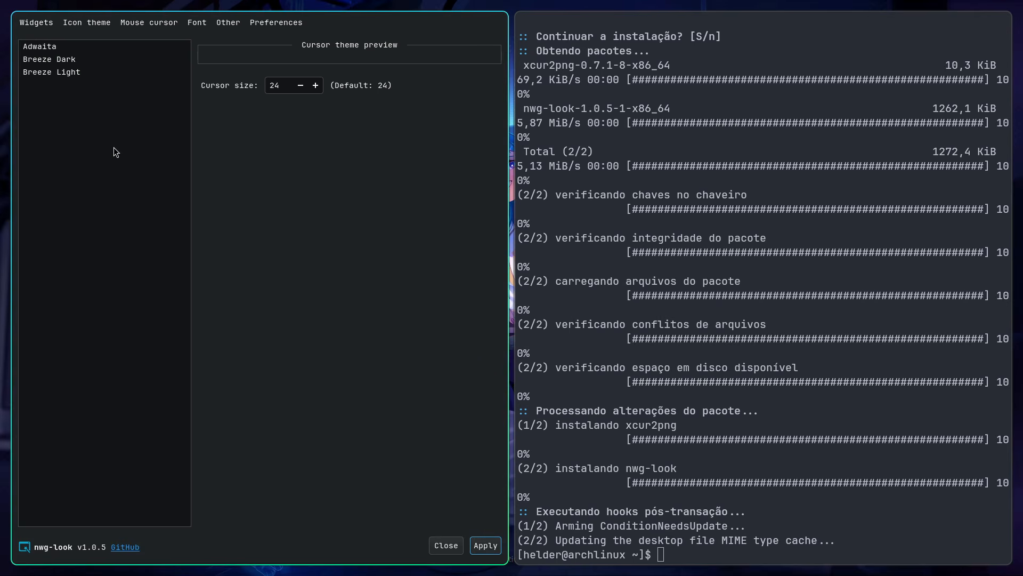
pyautogui.press('super+q')
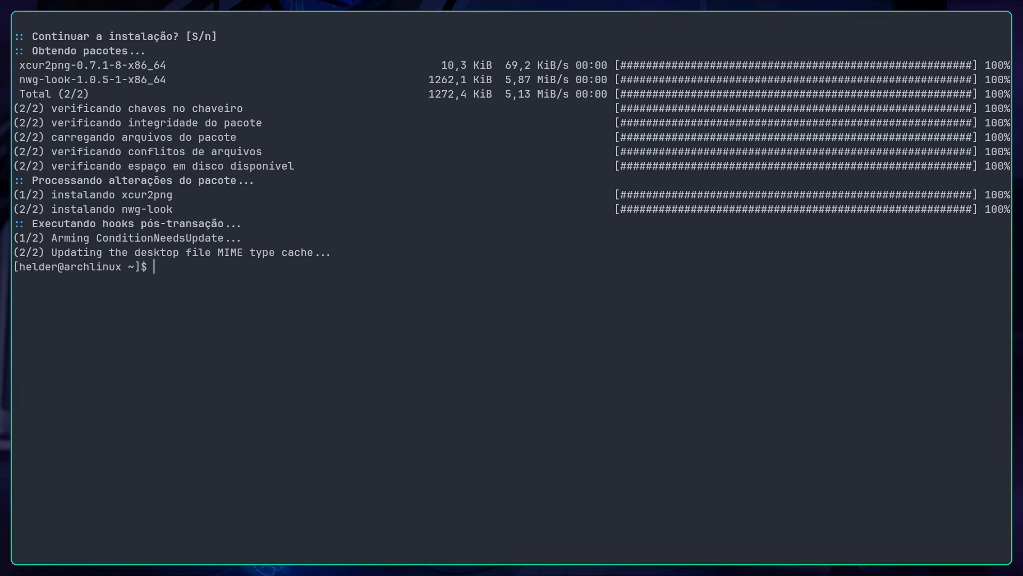
# Step: Install the qt5ct-kde and qt6ct-kde packages with yay, using the --noconfirm option
pyautogui.write('yay -S --noconfirm qt5ct-kde')
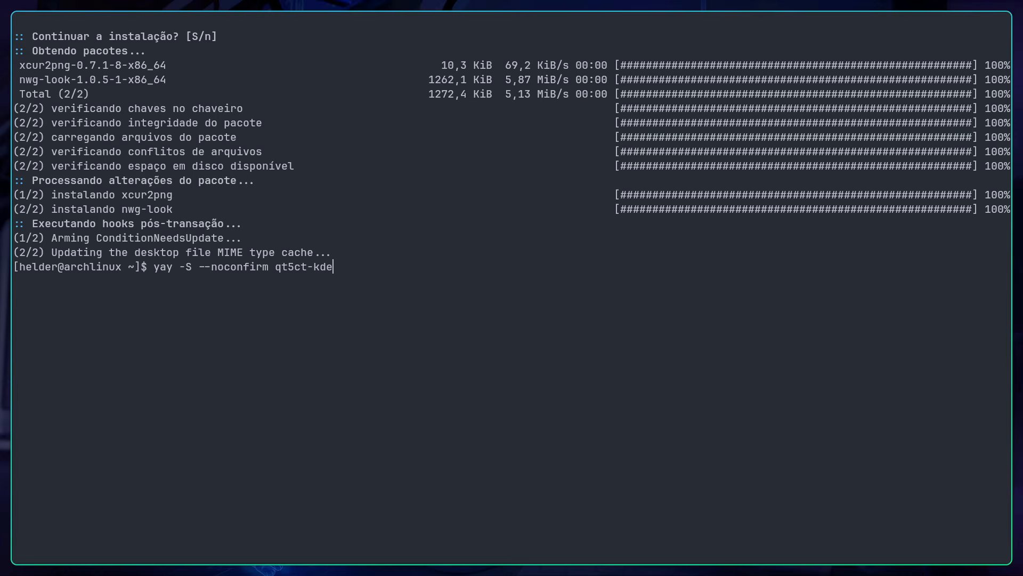
pyautogui.write(' q')
pyautogui.write('ct-kde')
pyautogui.press('Return')
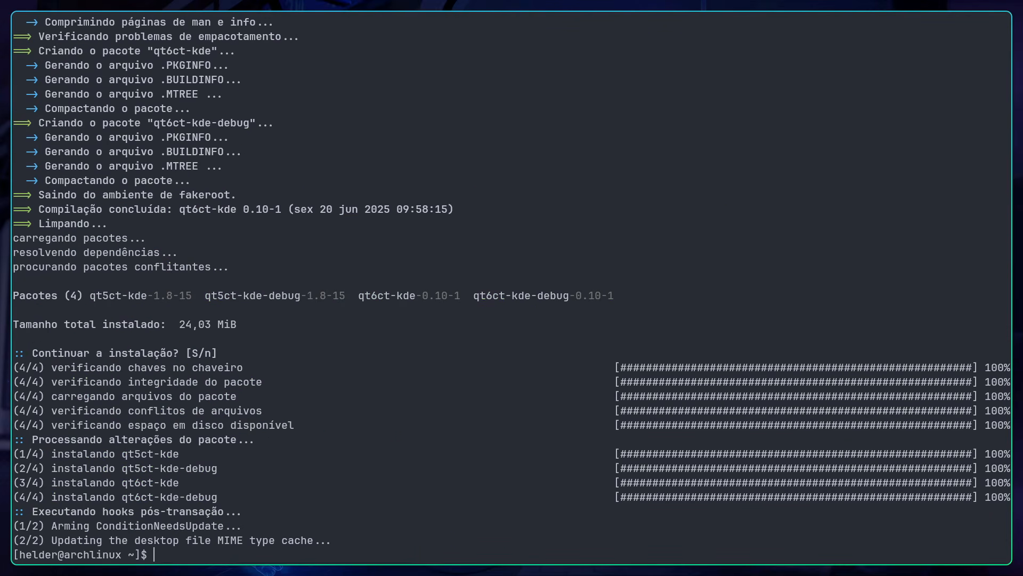
# Step: Close the terminal and launch Qt5 Settings from the application launcher
pyautogui.press('super+c')
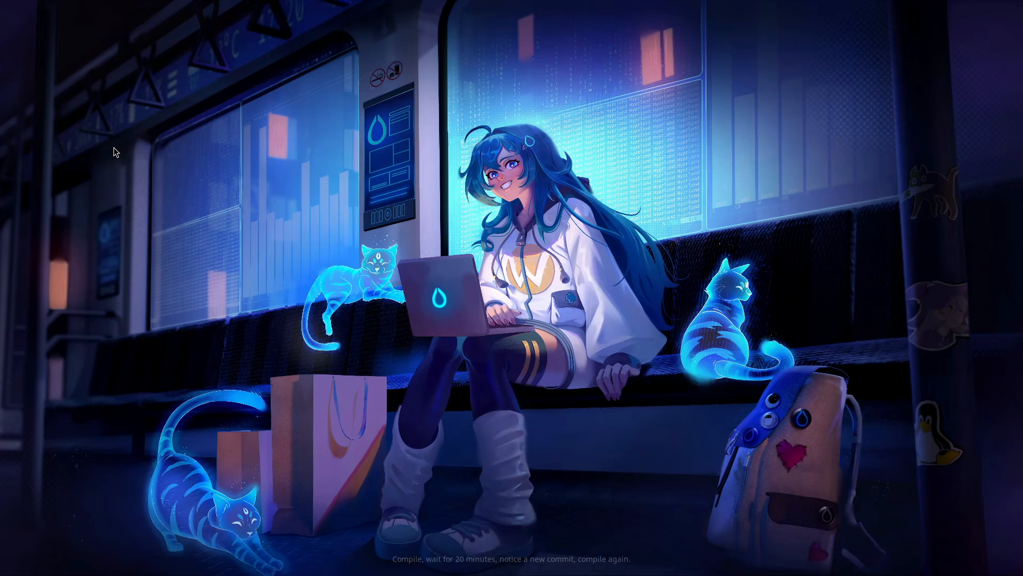
pyautogui.press('super+r')
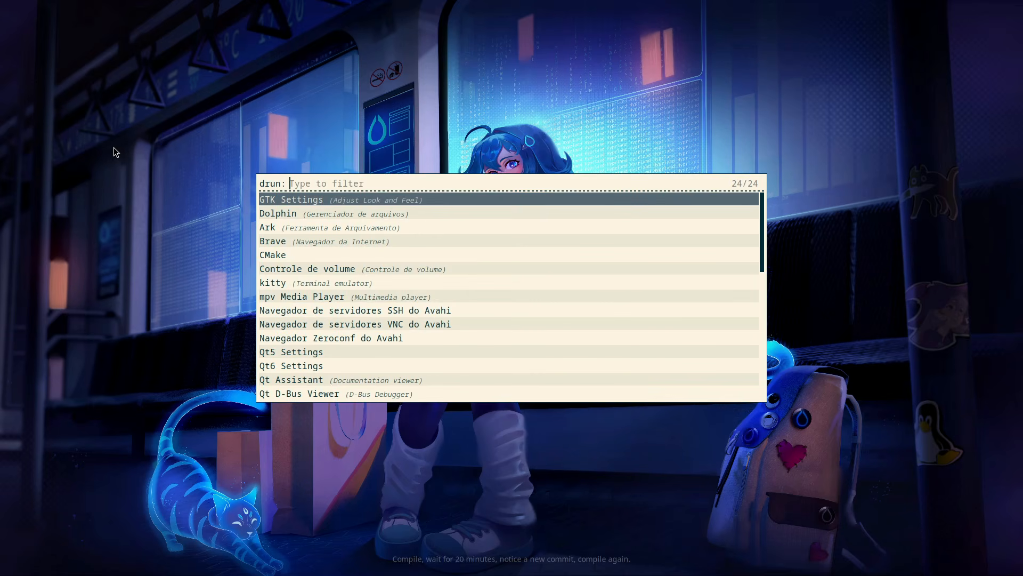
pyautogui.write('qt')
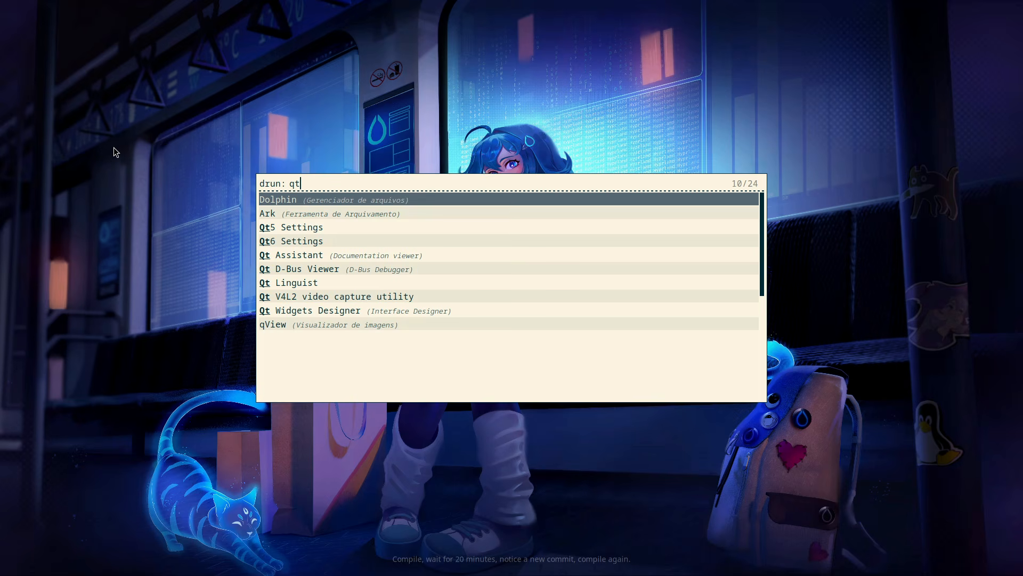
pyautogui.press('Down')
pyautogui.press('Down')
pyautogui.press('Down')
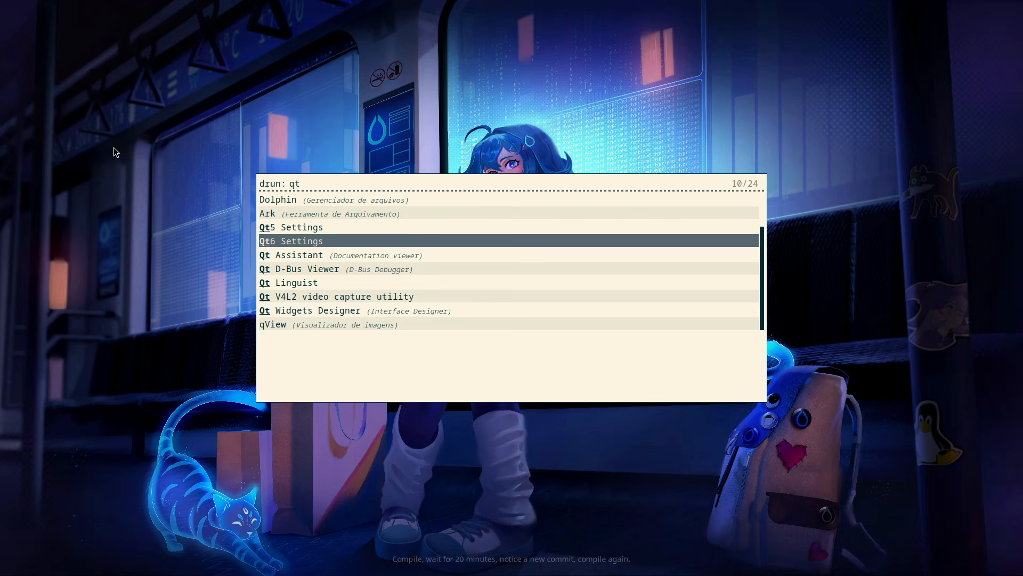
pyautogui.press('Up')
pyautogui.press('Return')
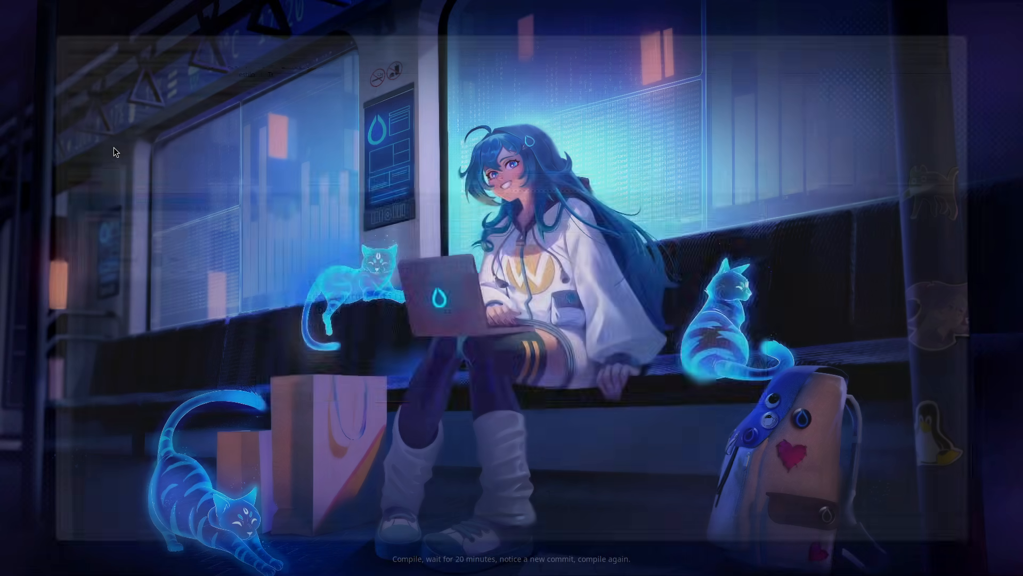
# Step: Launch Qt6 Settings alongside the open Qt5 Settings window
pyautogui.press('super+d')
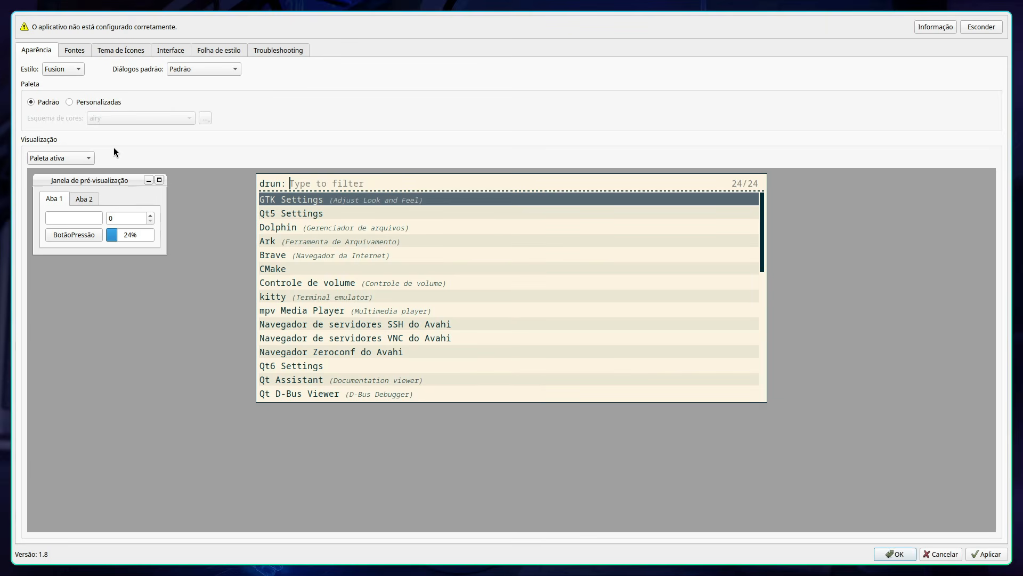
pyautogui.write('qt6')
pyautogui.press('Return')
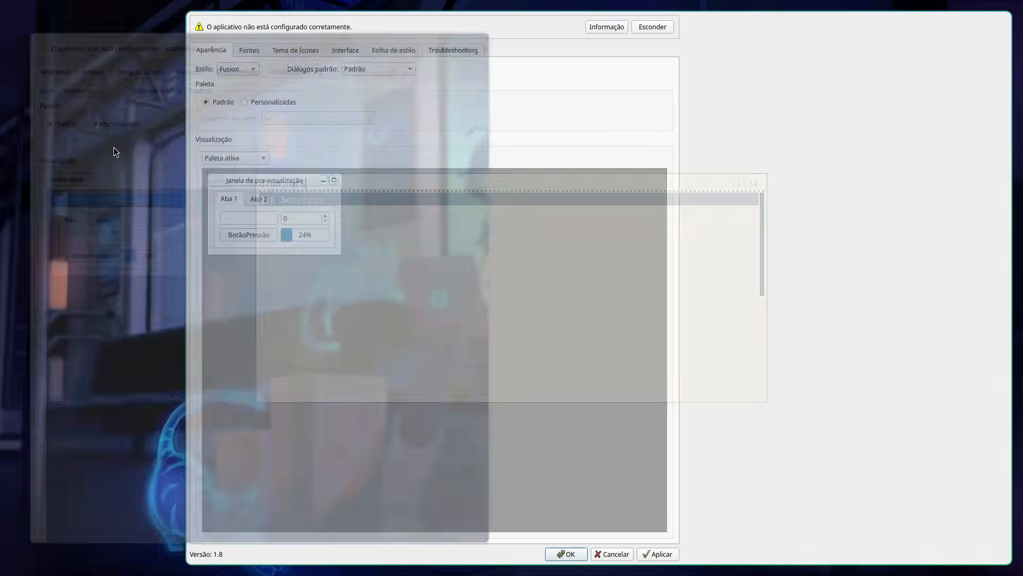
pyautogui.moveTo(115, 147); pyautogui.dragTo(839, 255)
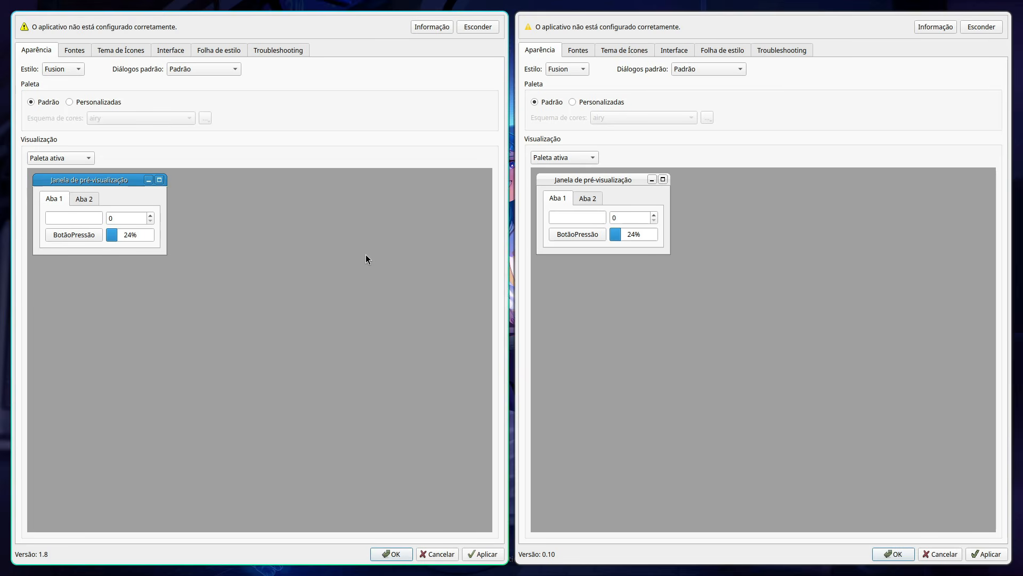
# Step: In Qt5 Settings, set the style to Breeze and use a custom palette with the Breeze Dark (KColorScheme) color scheme
pyautogui.click(56, 72)
pyautogui.click(55, 61)
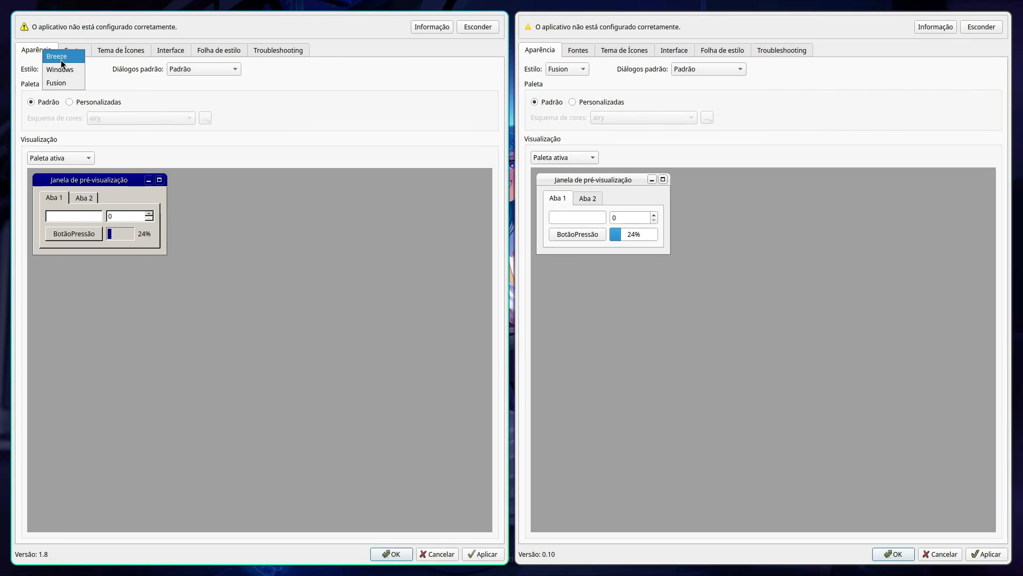
pyautogui.click(58, 57)
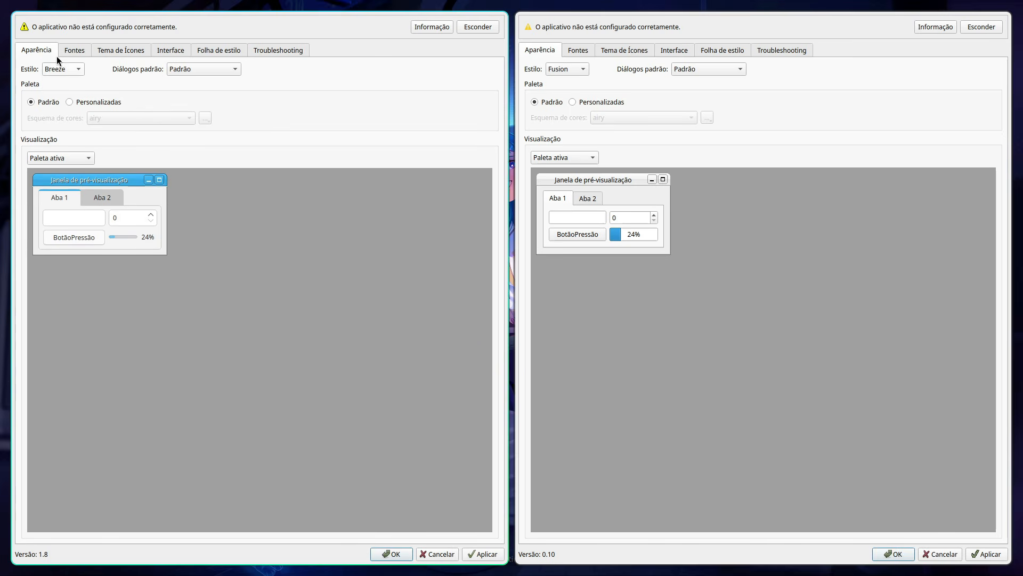
pyautogui.click(74, 103)
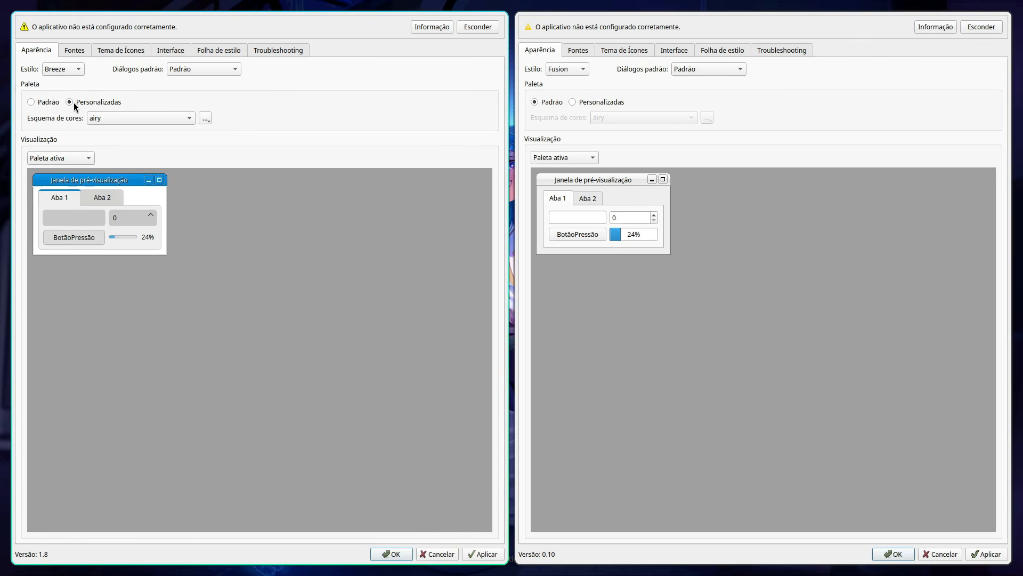
pyautogui.click(106, 119)
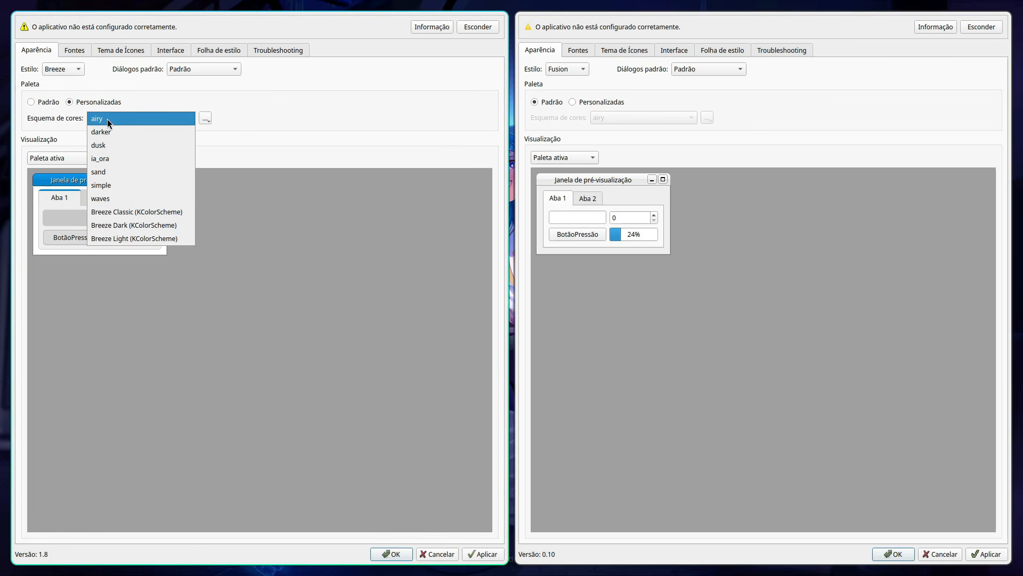
pyautogui.click(130, 226)
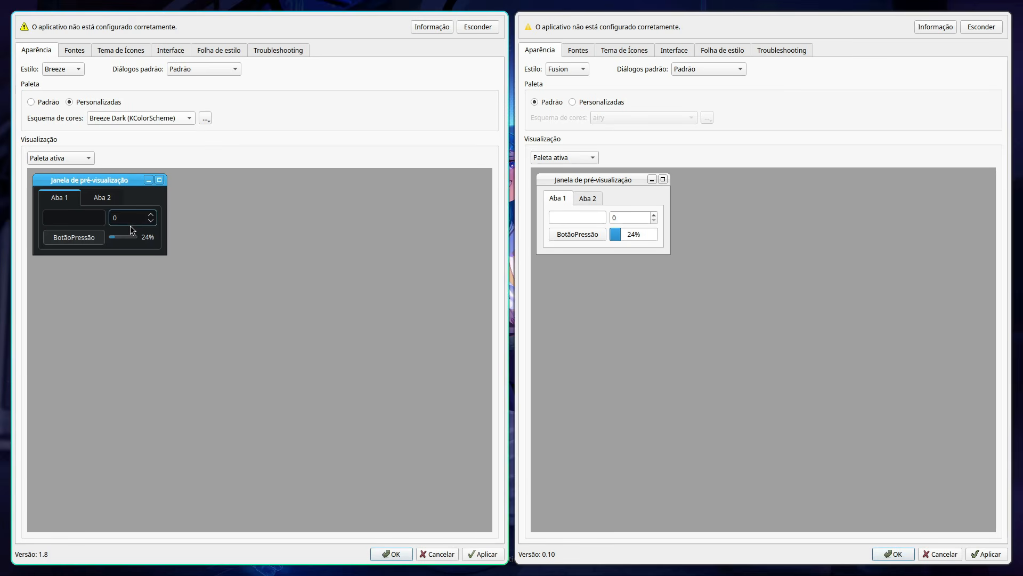
# Step: Create a new color scheme named cor1 in Qt5 Settings and select it for the custom palette
pyautogui.click(205, 120)
pyautogui.click(208, 130)
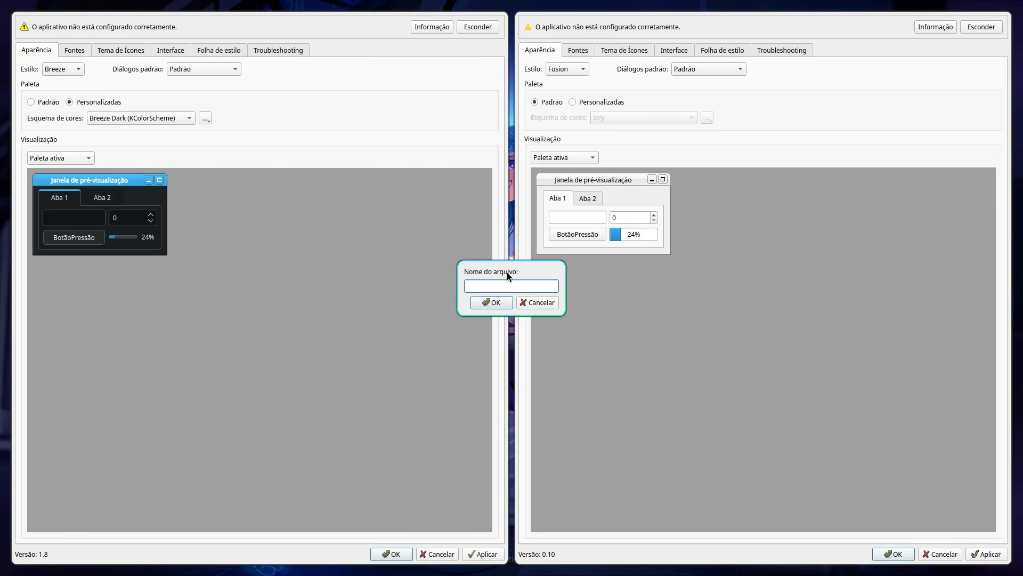
pyautogui.write('cor1')
pyautogui.click(491, 304)
pyautogui.click(118, 118)
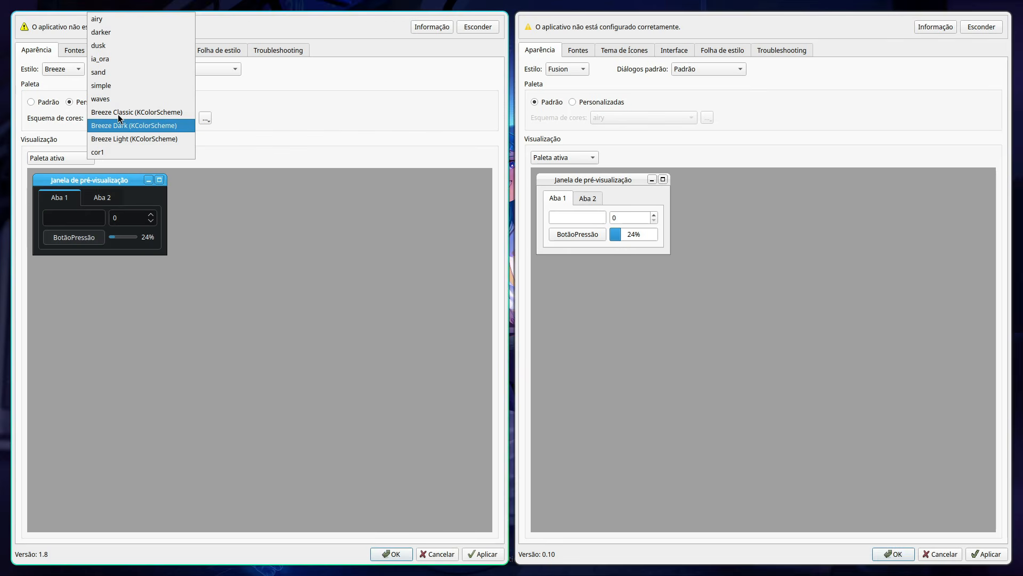
pyautogui.click(113, 151)
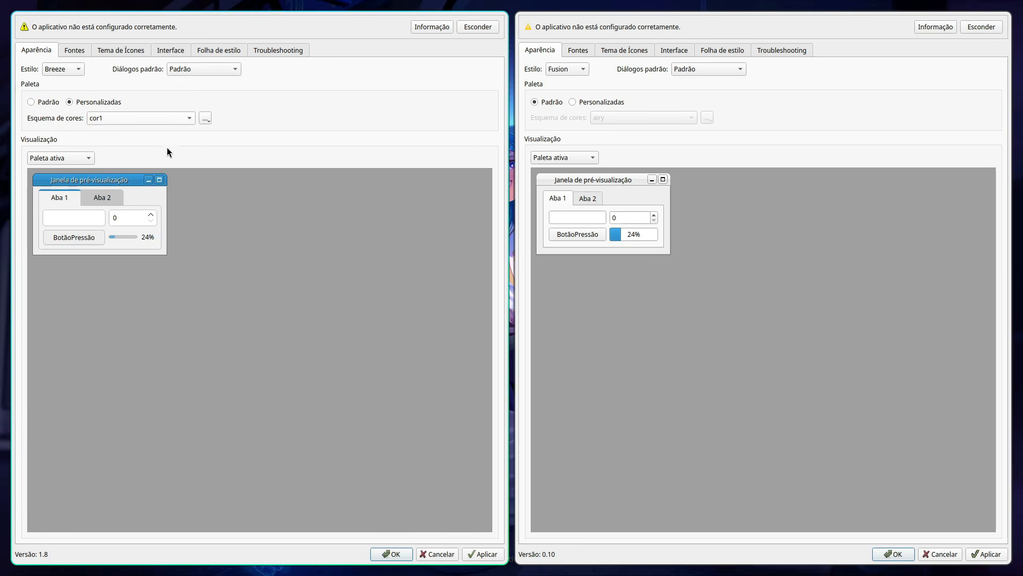
# Step: View the editable palette colors of the cor1 scheme and close the editor without changes
pyautogui.click(204, 119)
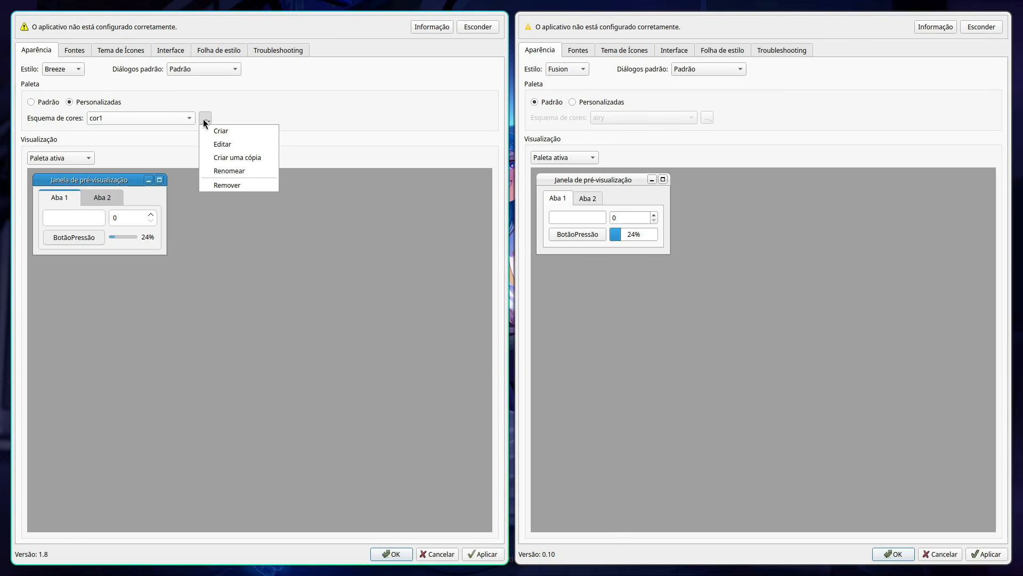
pyautogui.click(221, 143)
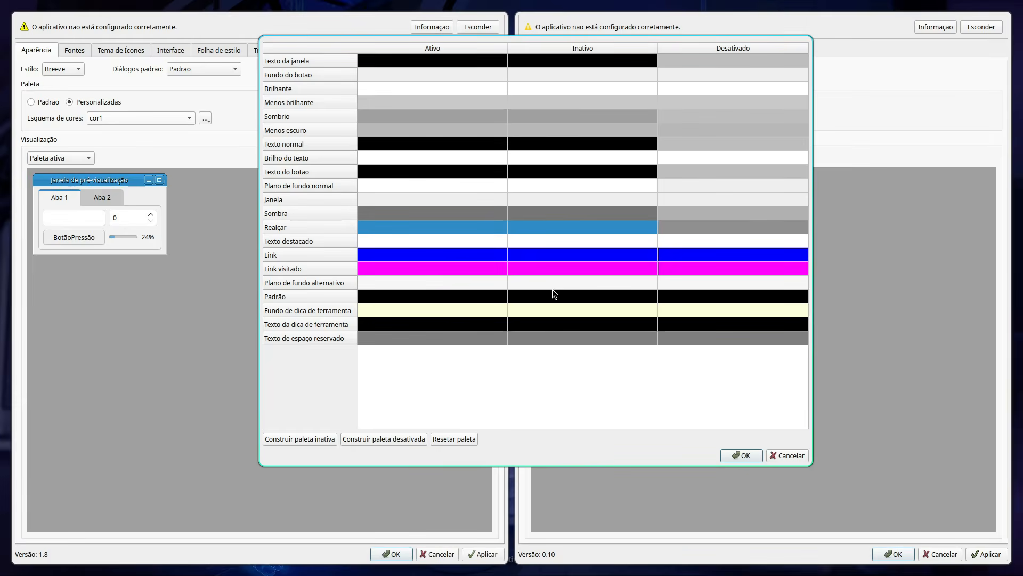
pyautogui.press('Escape')
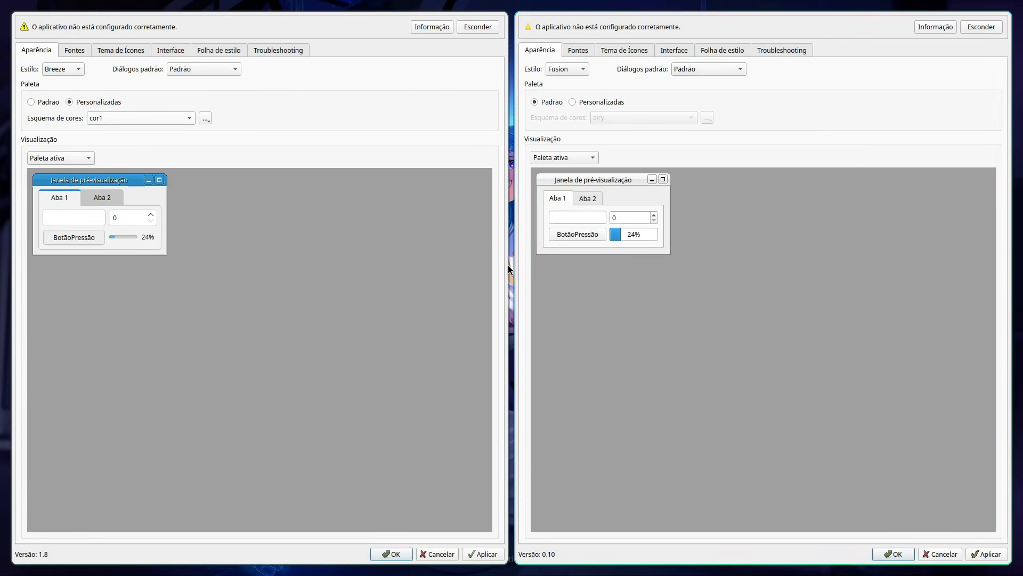
# Step: Switch the color scheme back to Breeze Dark (KColorScheme) and read the details of the configuration warning
pyautogui.click(142, 120)
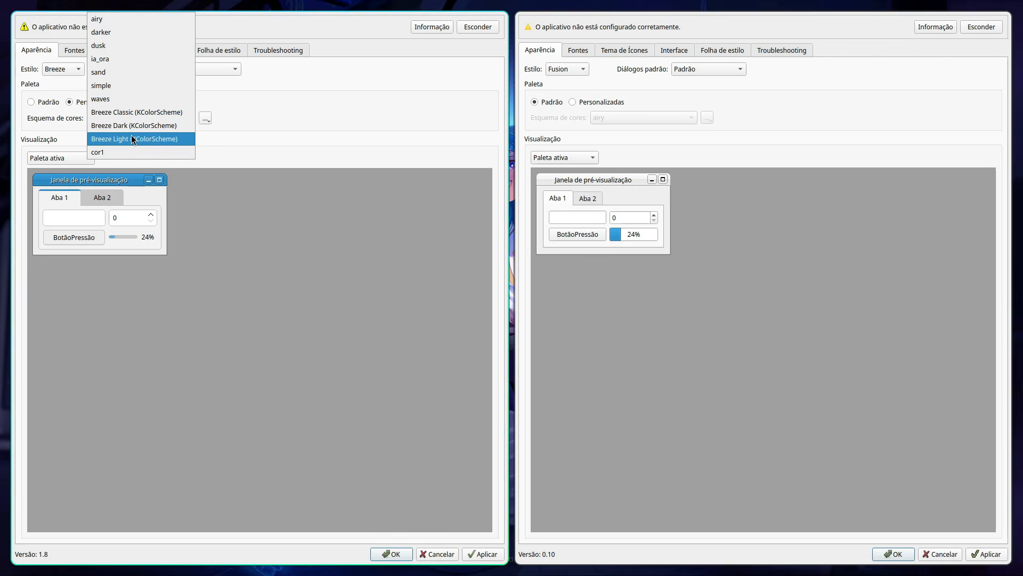
pyautogui.click(114, 126)
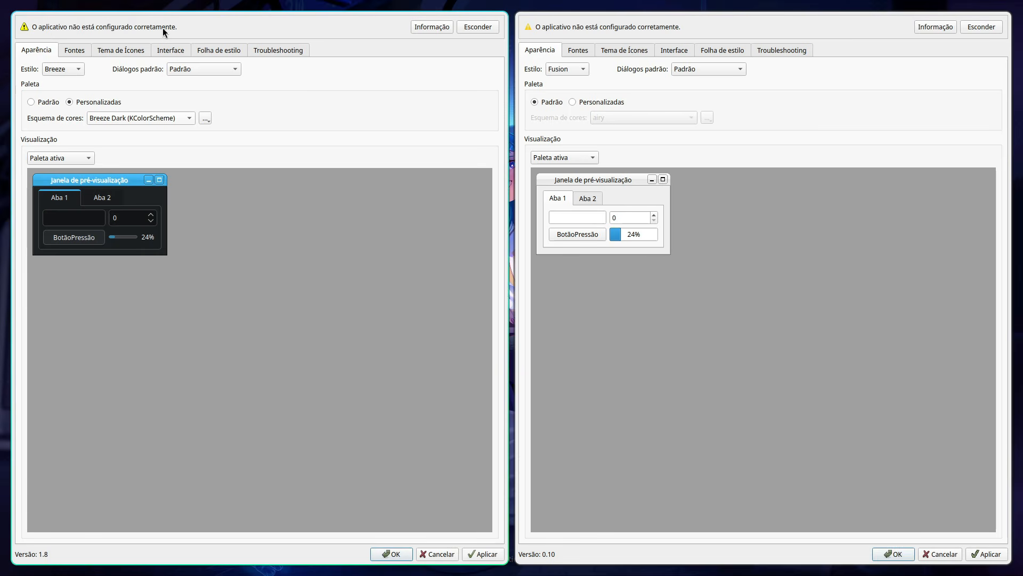
pyautogui.click(430, 28)
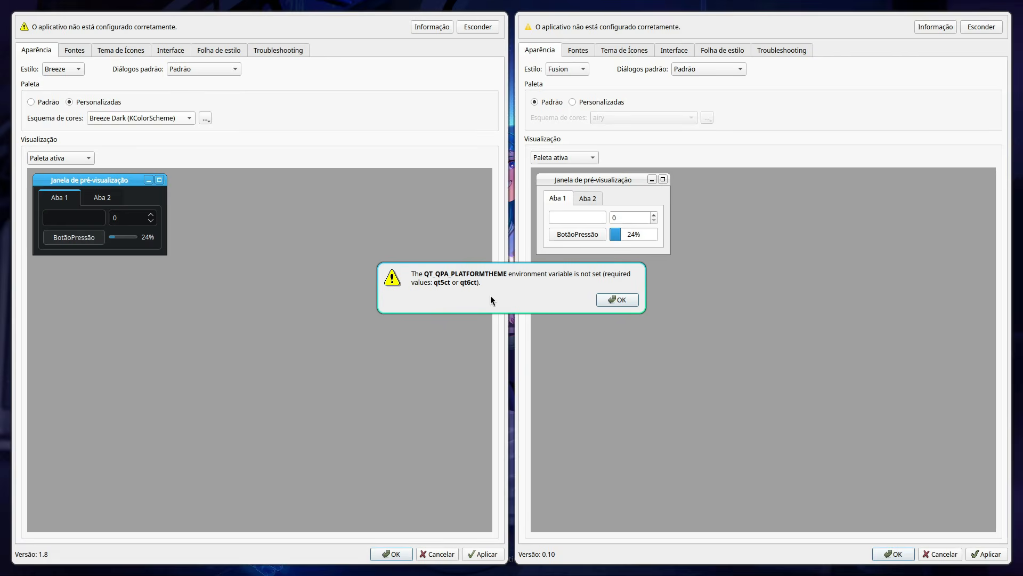
pyautogui.press('Return')
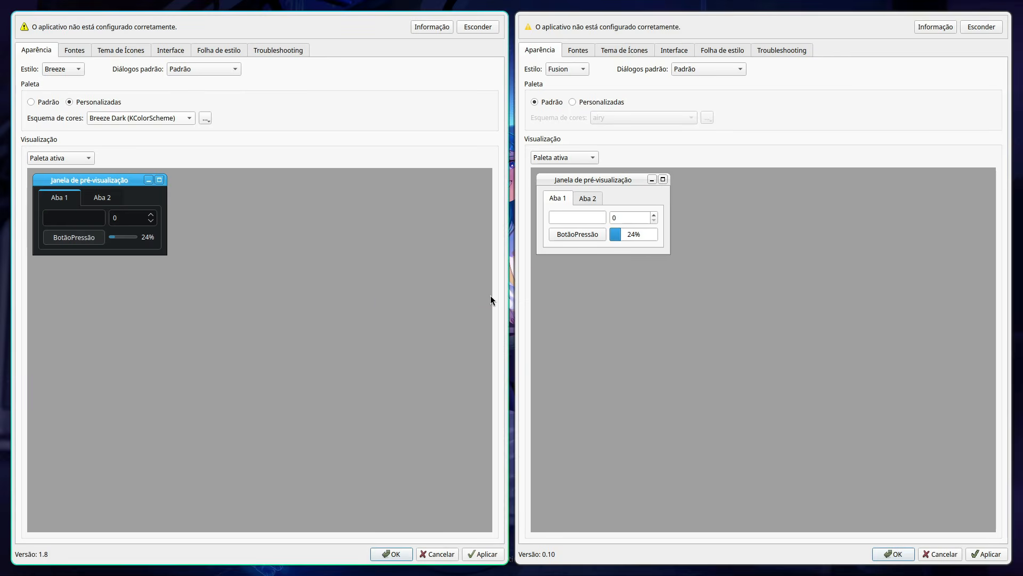
# Step: Set the general font in Qt5 Settings to JetBrainsMono Nerd Font, Medium style, size 11
pyautogui.click(72, 51)
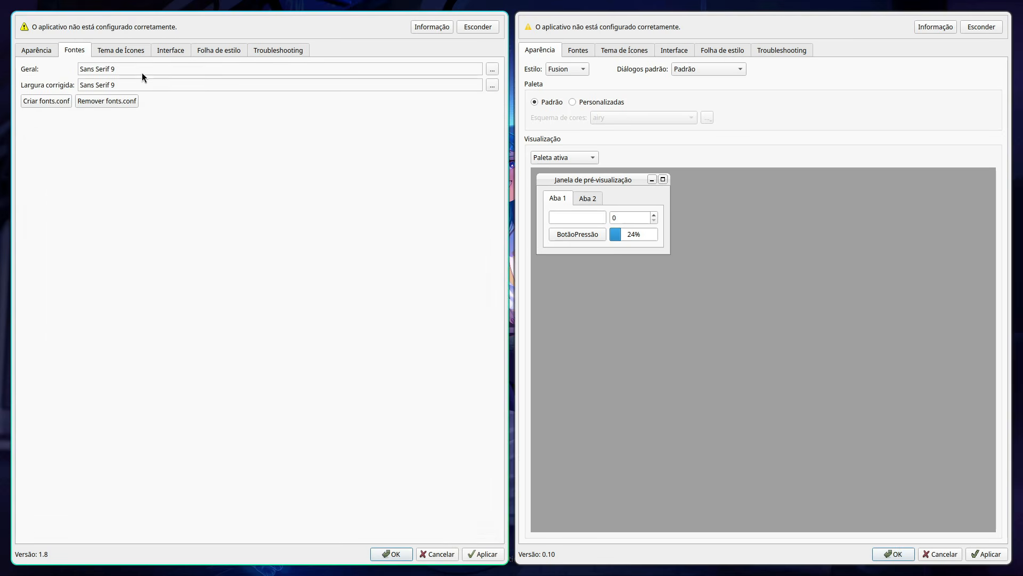
pyautogui.click(491, 70)
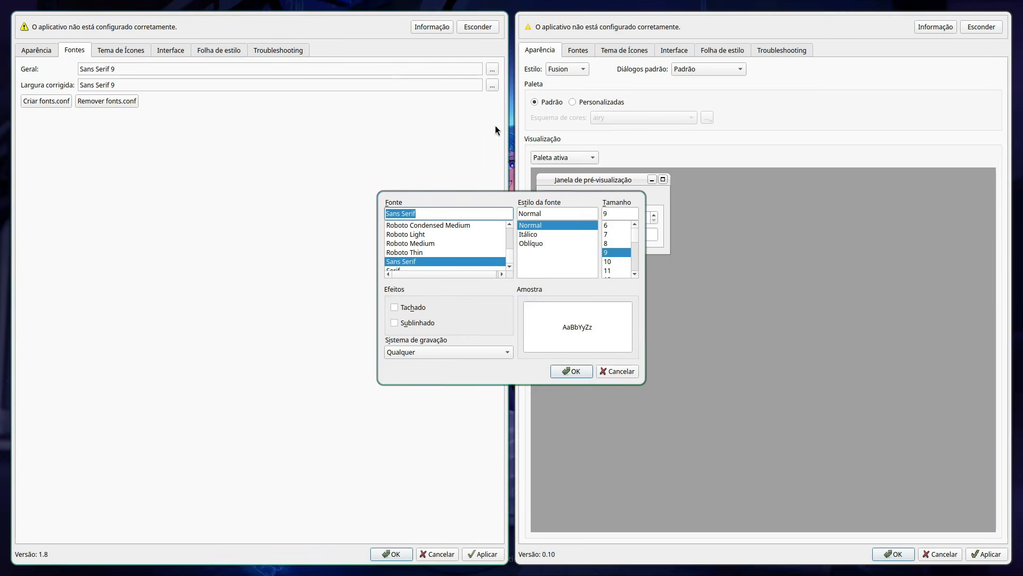
pyautogui.press('j')
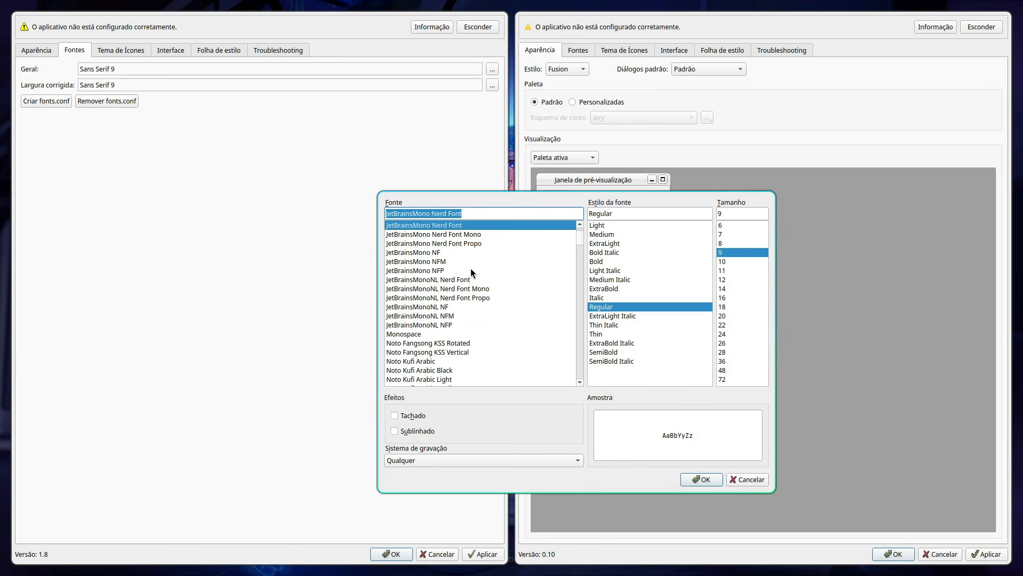
pyautogui.scroll(2, 466, 268)
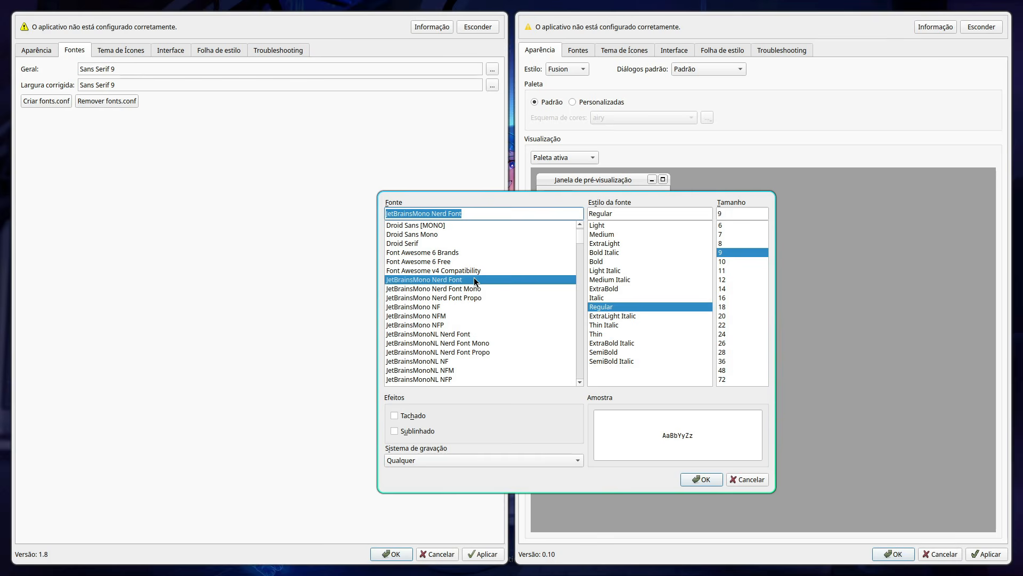
pyautogui.click(601, 235)
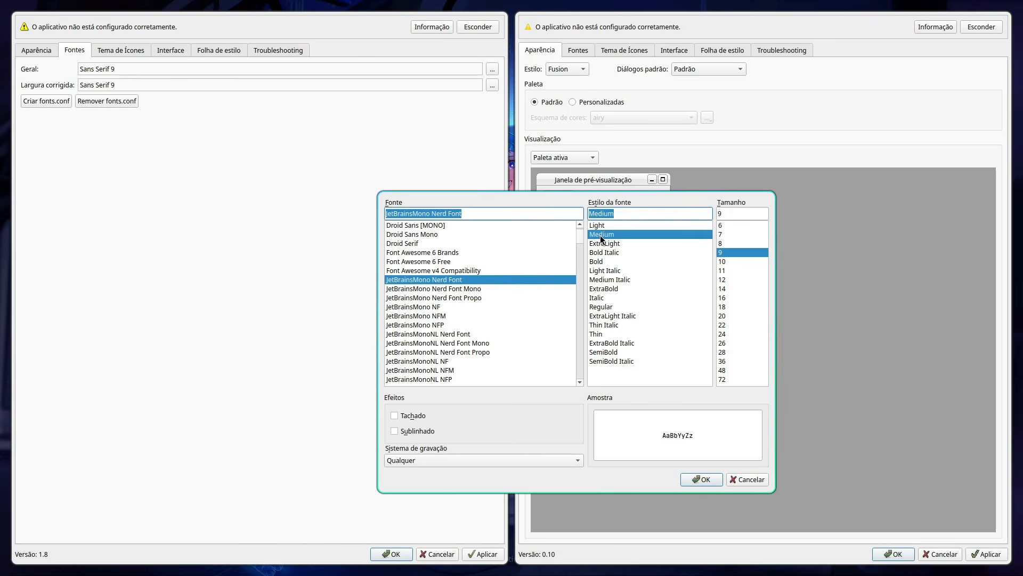
pyautogui.click(727, 271)
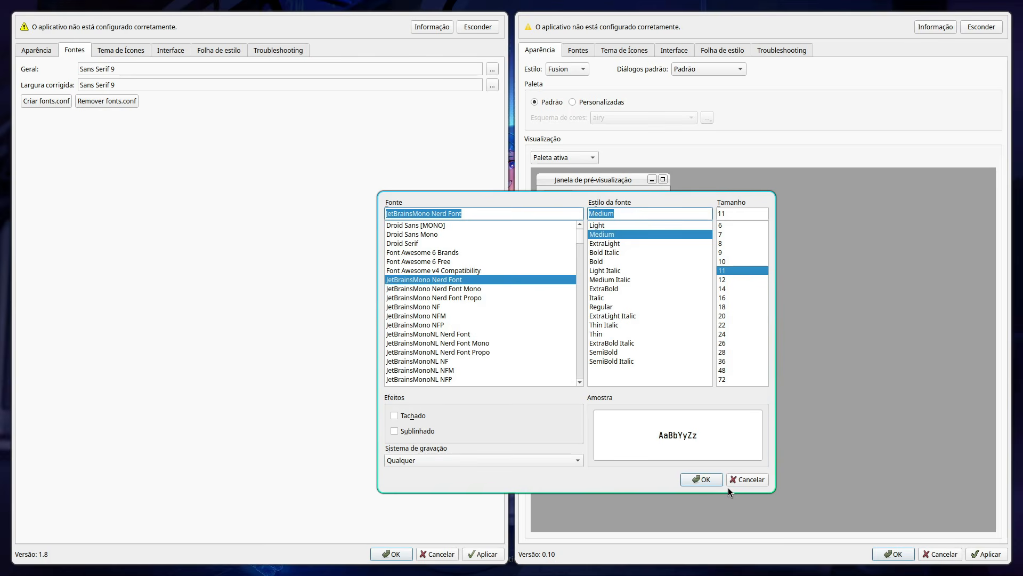
pyautogui.click(709, 477)
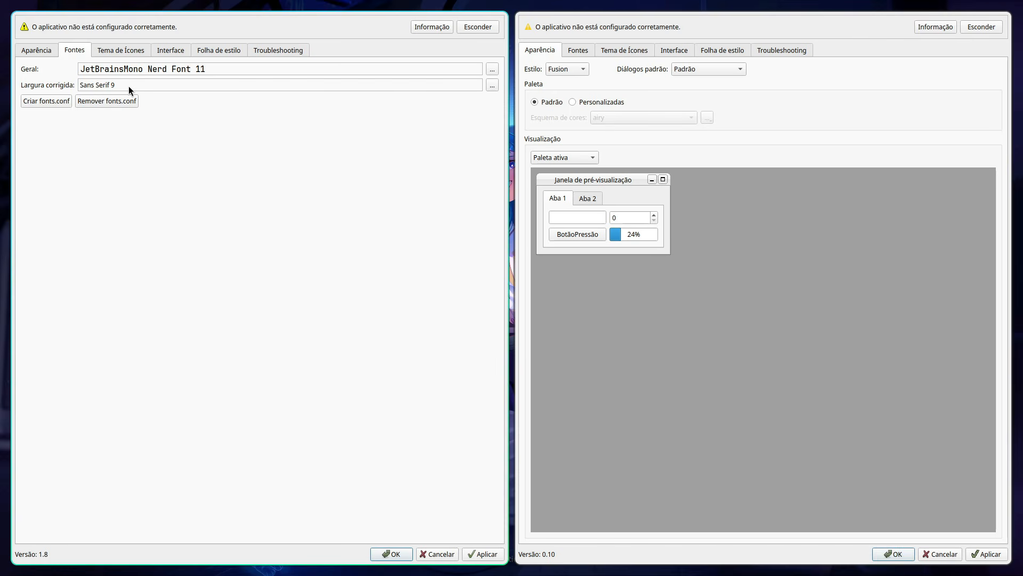
# Step: Set the fixed-width font in Qt5 Settings to JetBrainsMono Nerd Font, Medium style, size 11
pyautogui.click(493, 86)
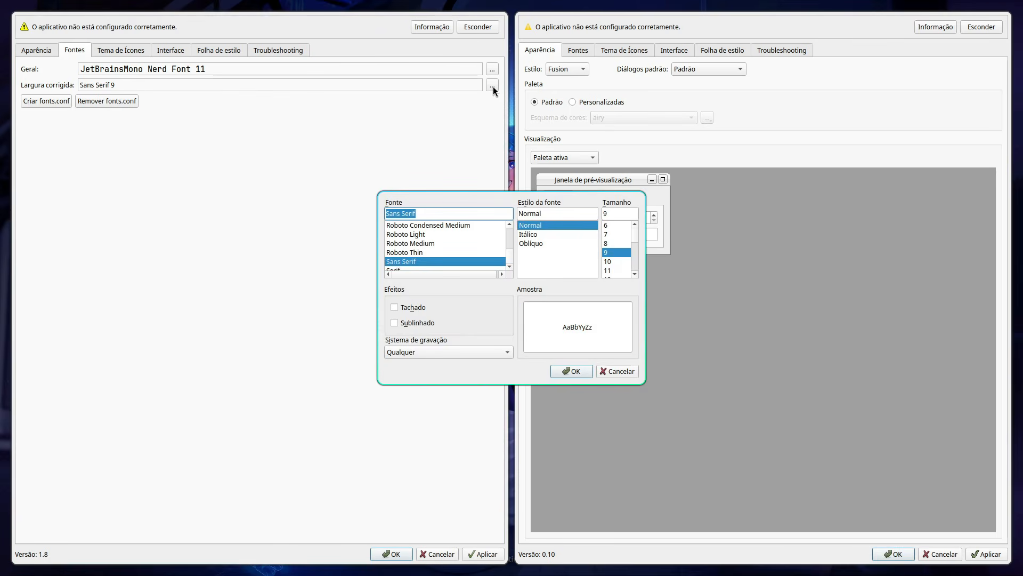
pyautogui.press('j')
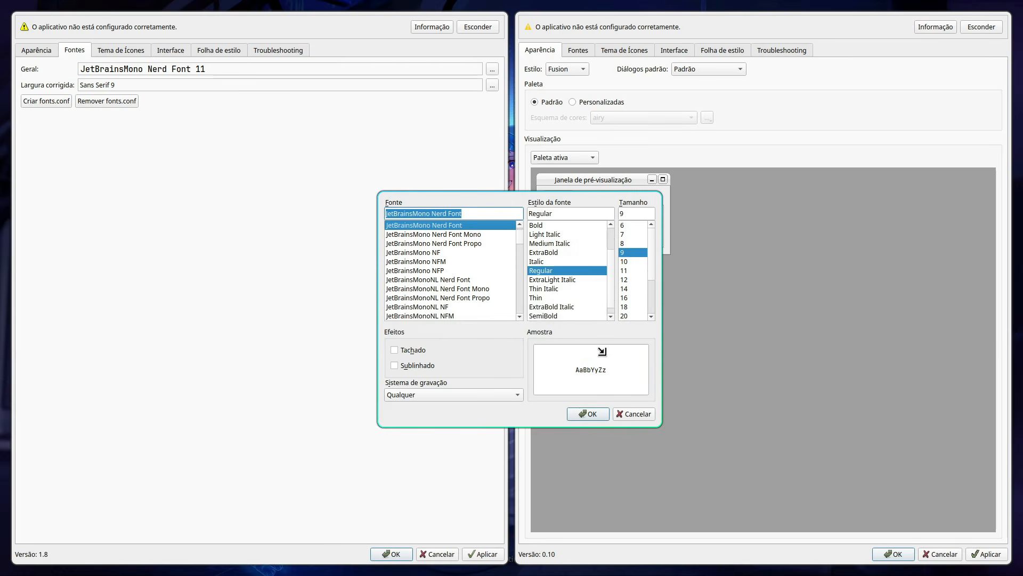
pyautogui.click(578, 234)
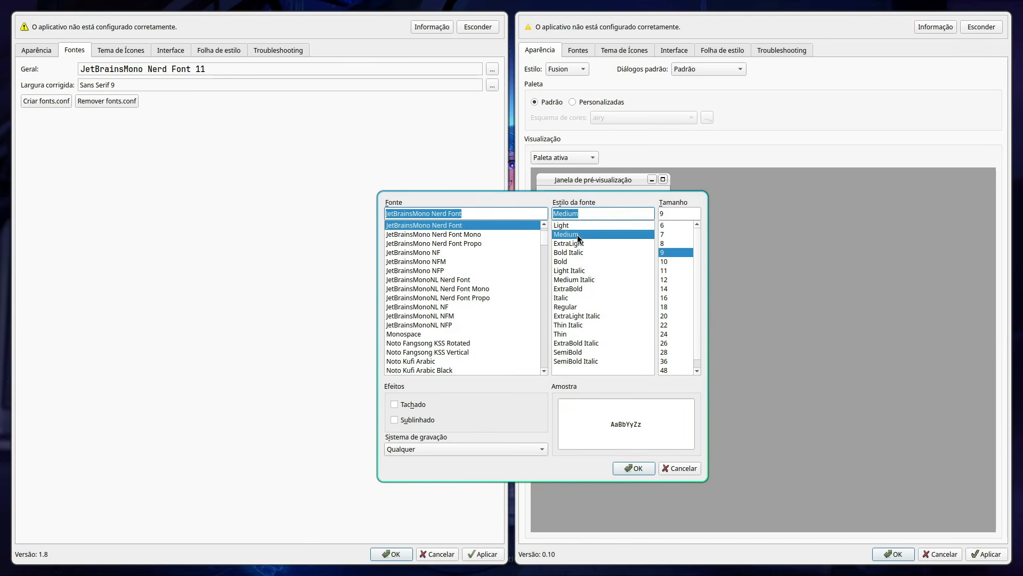
pyautogui.click(676, 270)
pyautogui.click(633, 469)
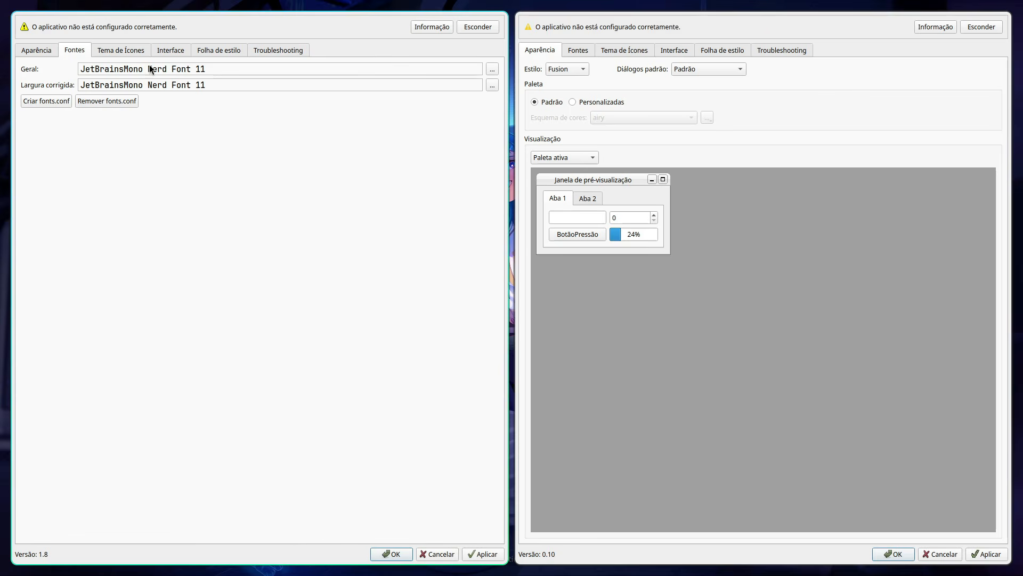
# Step: Choose the Papirus-Dark icon theme in Qt5 Settings, apply the changes and close its window
pyautogui.click(136, 53)
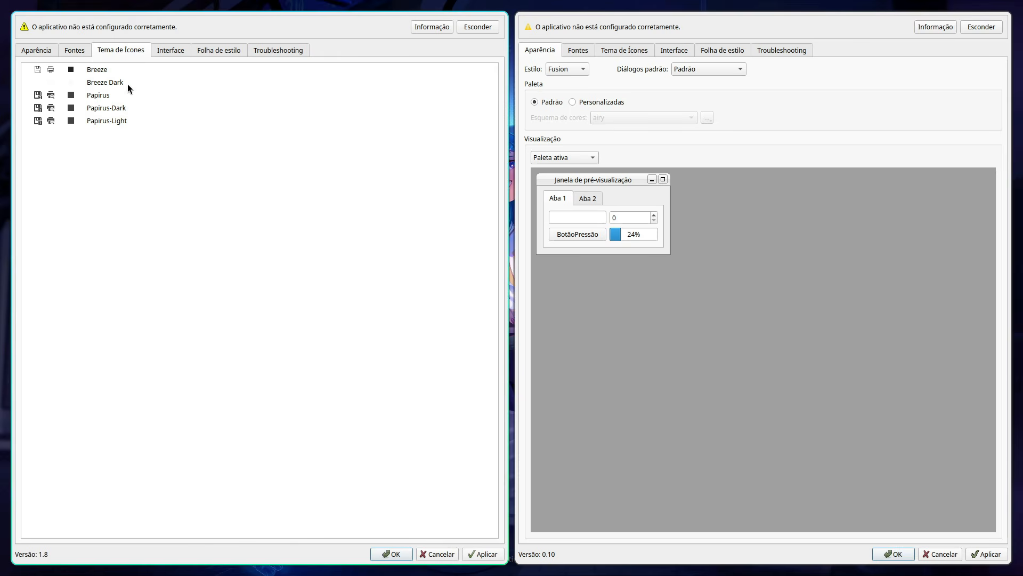
pyautogui.click(101, 109)
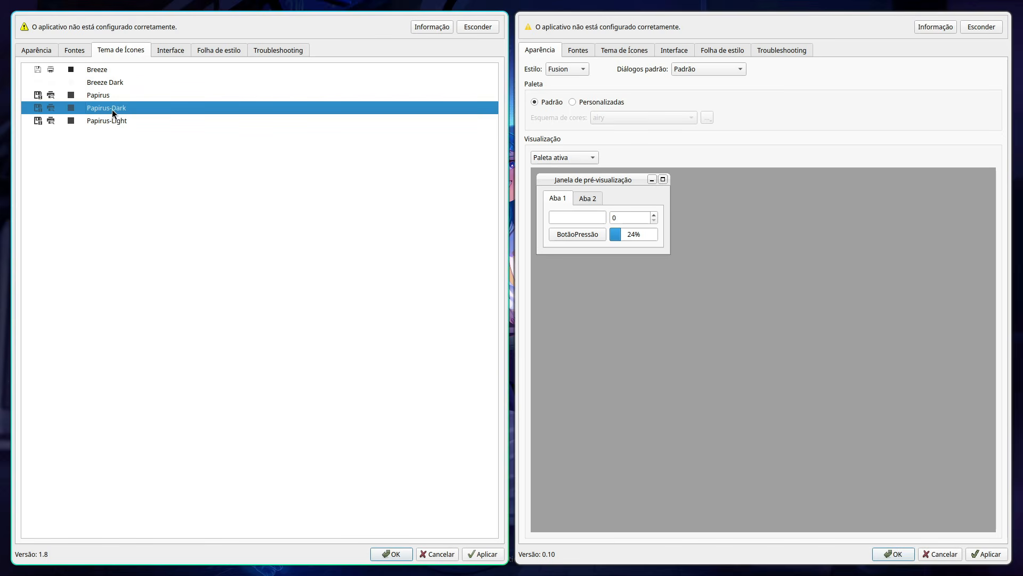
pyautogui.click(485, 554)
pyautogui.click(393, 554)
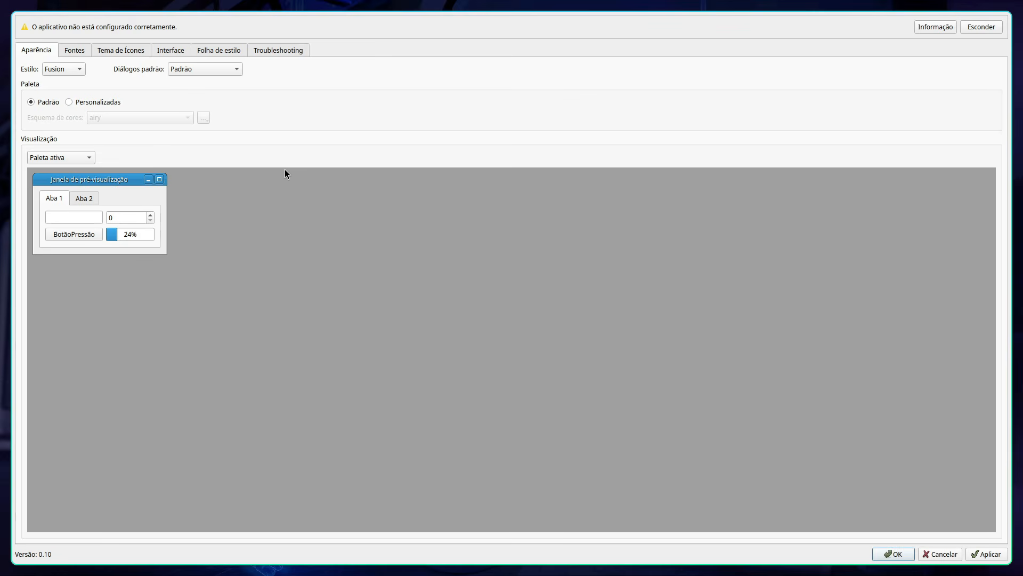
# Step: In Qt6 Settings, apply the Breeze style with a custom palette using the Breeze Dark (KColorScheme) color scheme
pyautogui.click(66, 69)
pyautogui.click(64, 47)
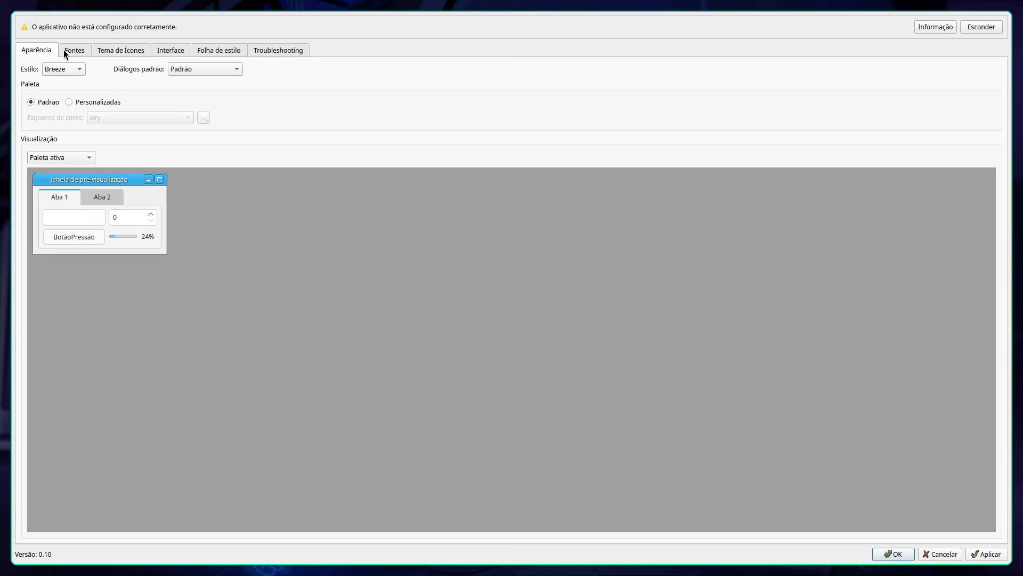
pyautogui.click(70, 102)
pyautogui.click(109, 116)
pyautogui.click(121, 224)
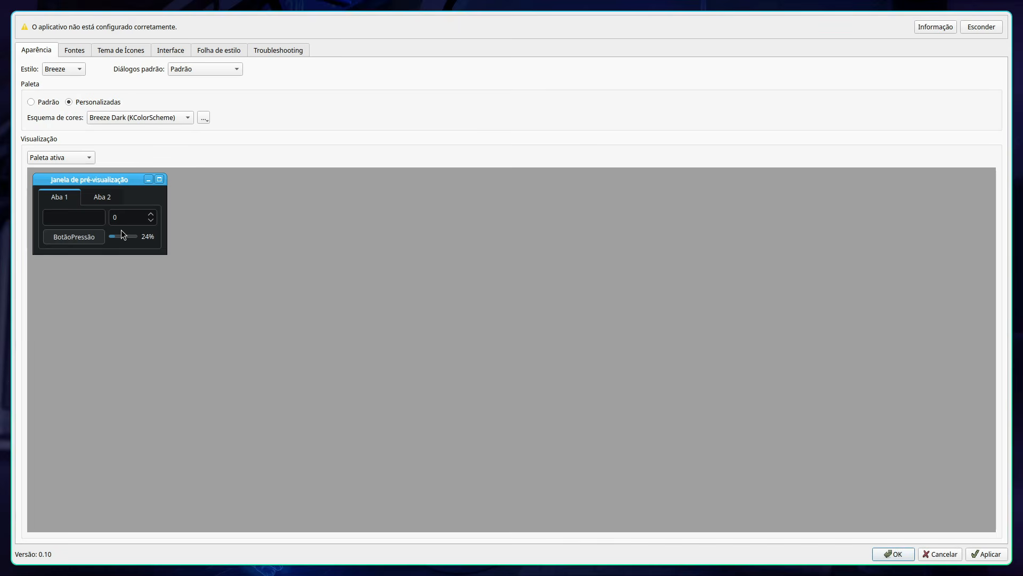
pyautogui.click(987, 555)
# Step: Set the general font in Qt6 Settings to JetBrainsMono Nerd Font, Medium style, size 11
pyautogui.click(71, 53)
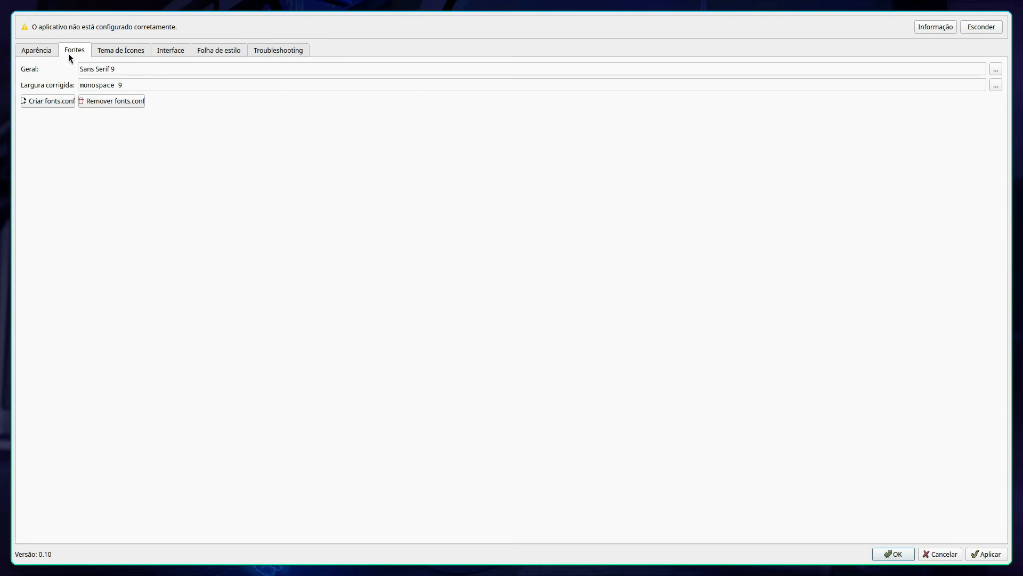
pyautogui.click(993, 69)
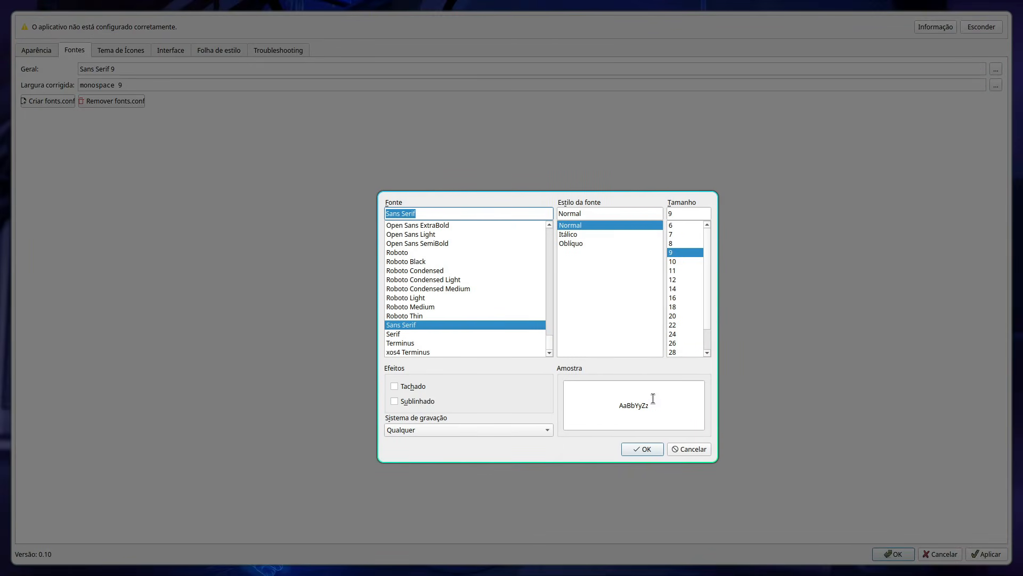
pyautogui.press('j')
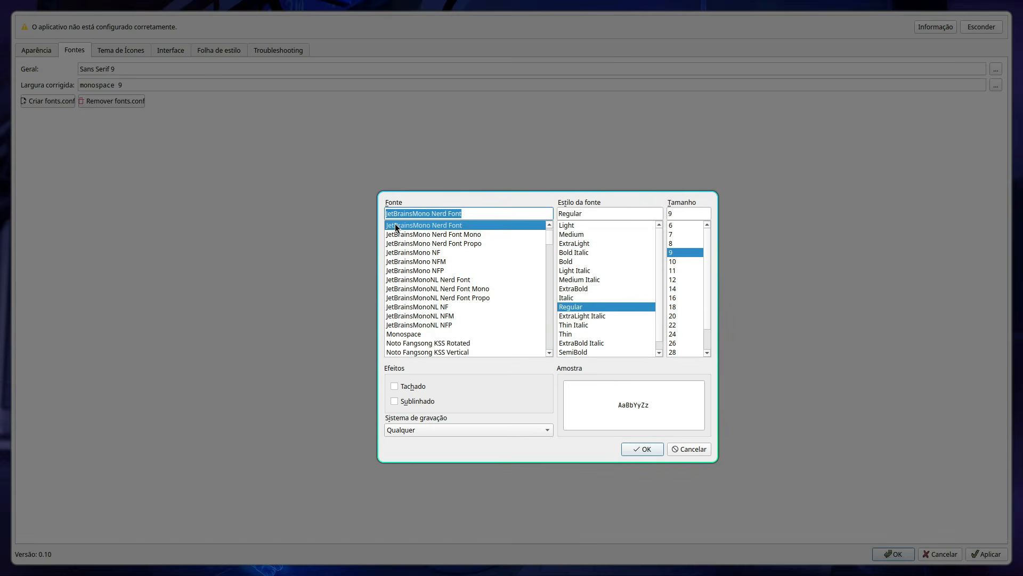
pyautogui.click(579, 235)
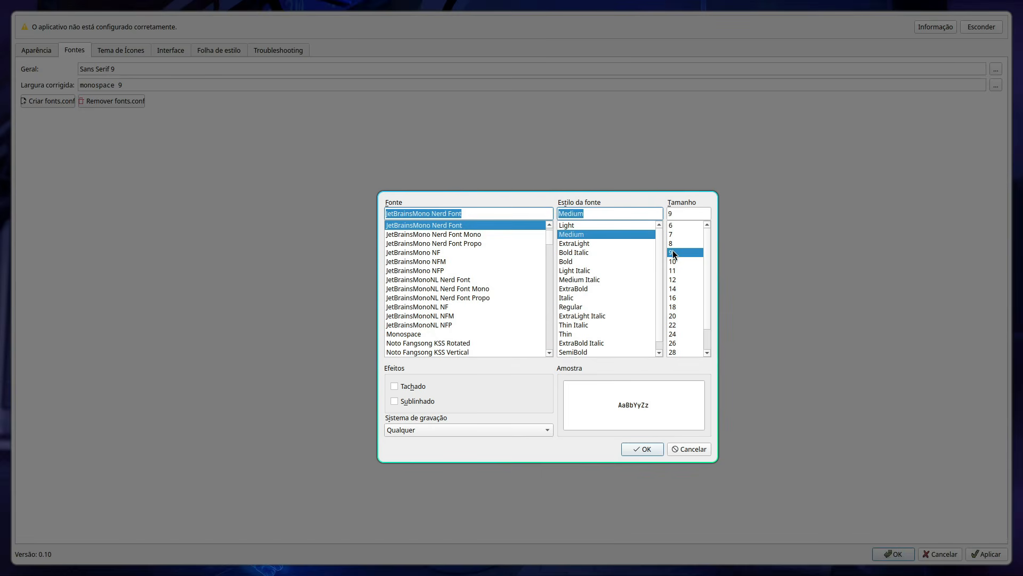
pyautogui.click(673, 270)
pyautogui.click(636, 449)
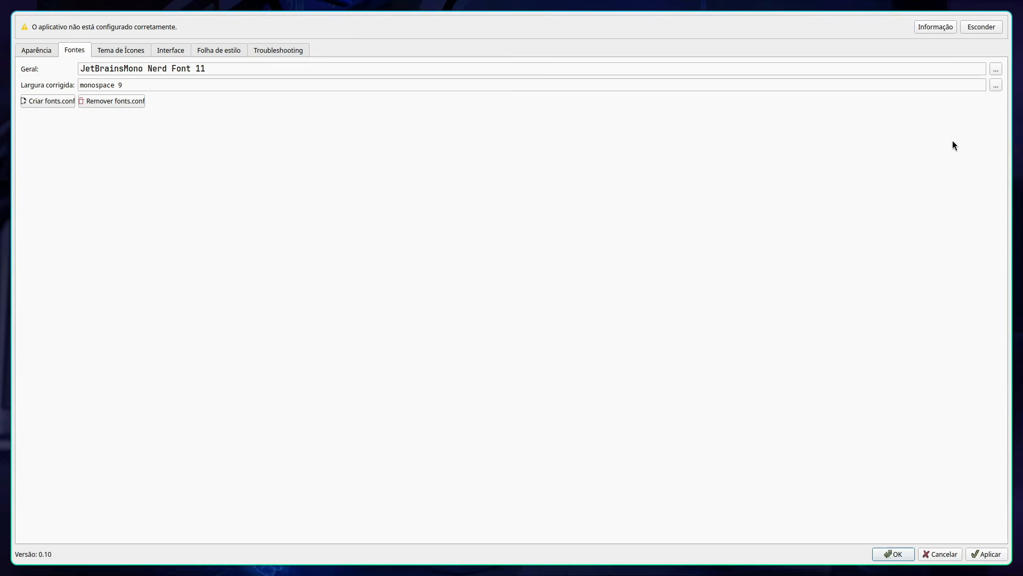
# Step: Set the fixed-width font in Qt6 Settings to JetBrainsMono Nerd Font, Medium style, size 11
pyautogui.click(995, 85)
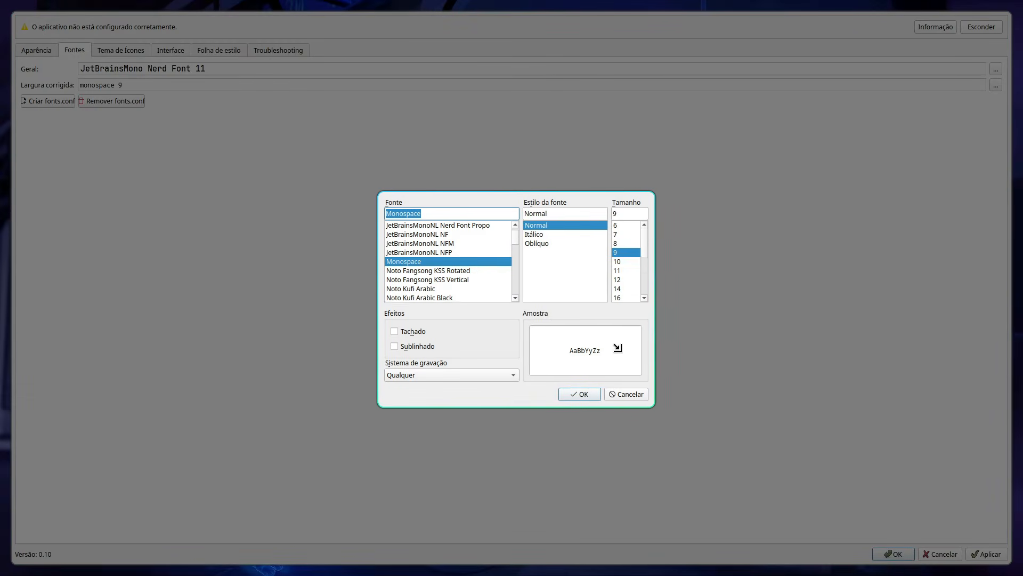
pyautogui.scroll(4, 470, 277)
pyautogui.click(449, 262)
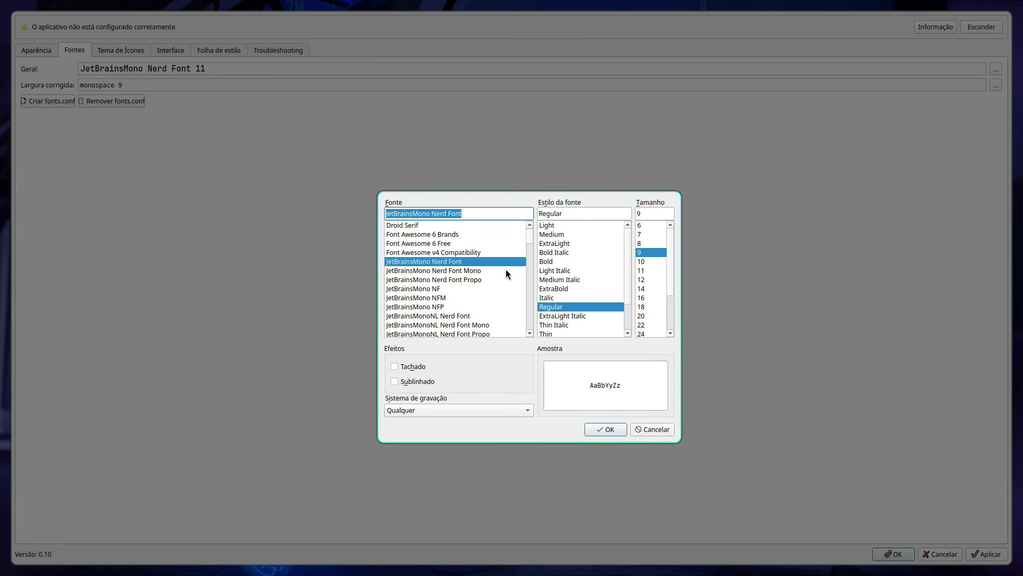
pyautogui.click(554, 234)
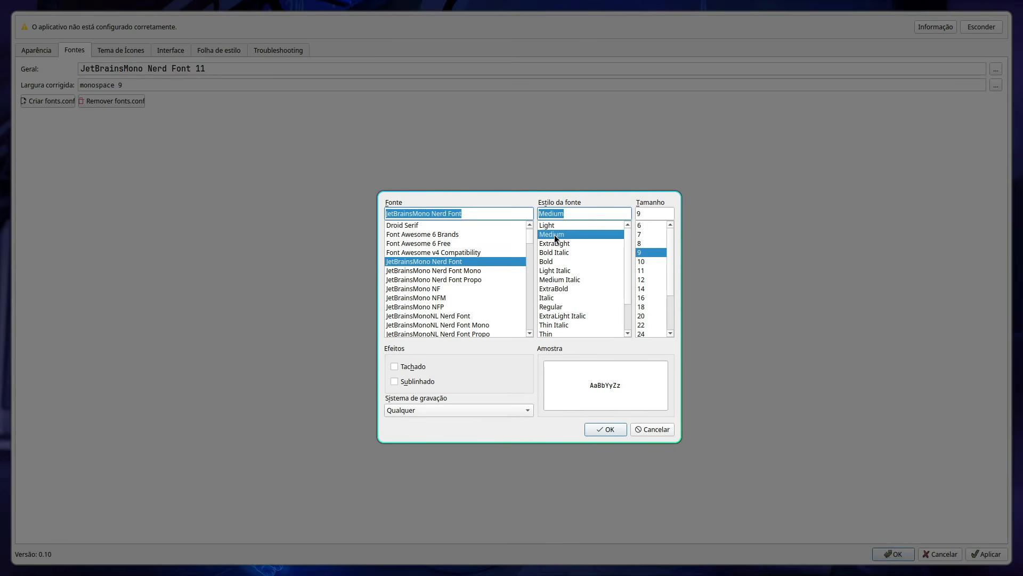
pyautogui.click(642, 270)
pyautogui.click(612, 432)
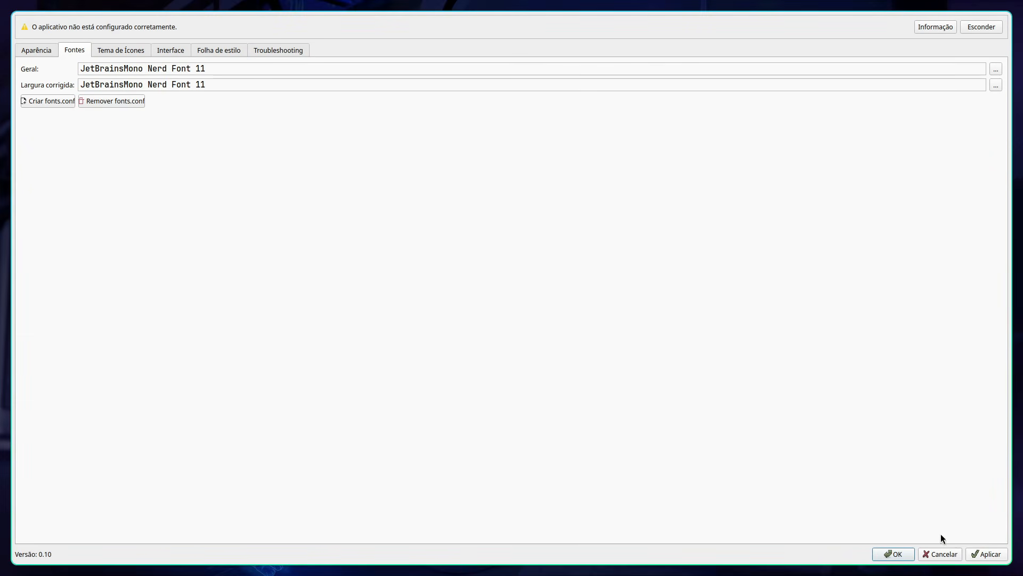
# Step: Choose the Papirus-Dark icon theme in Qt6 Settings and confirm to save and close the window
pyautogui.click(137, 51)
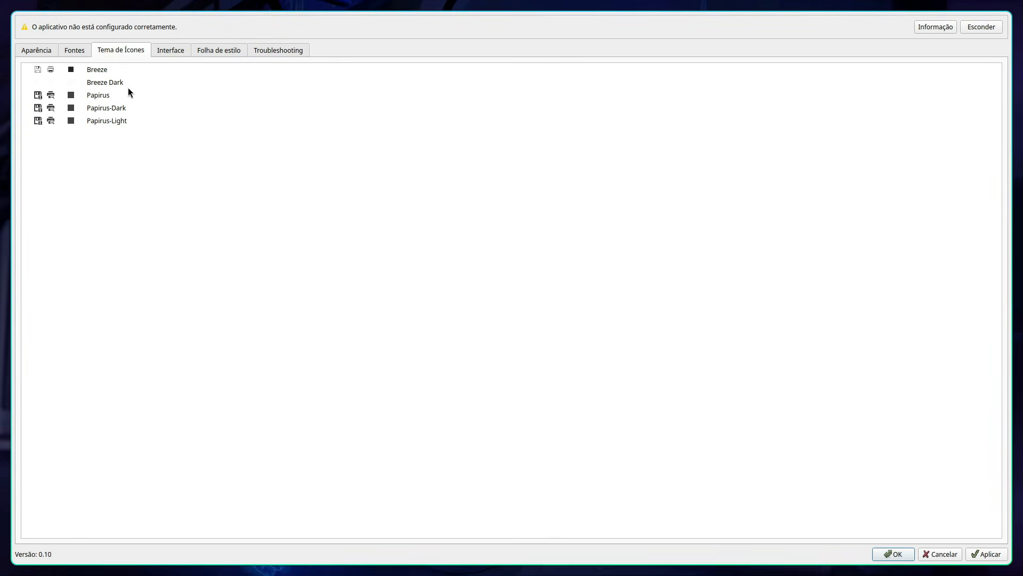
pyautogui.click(115, 109)
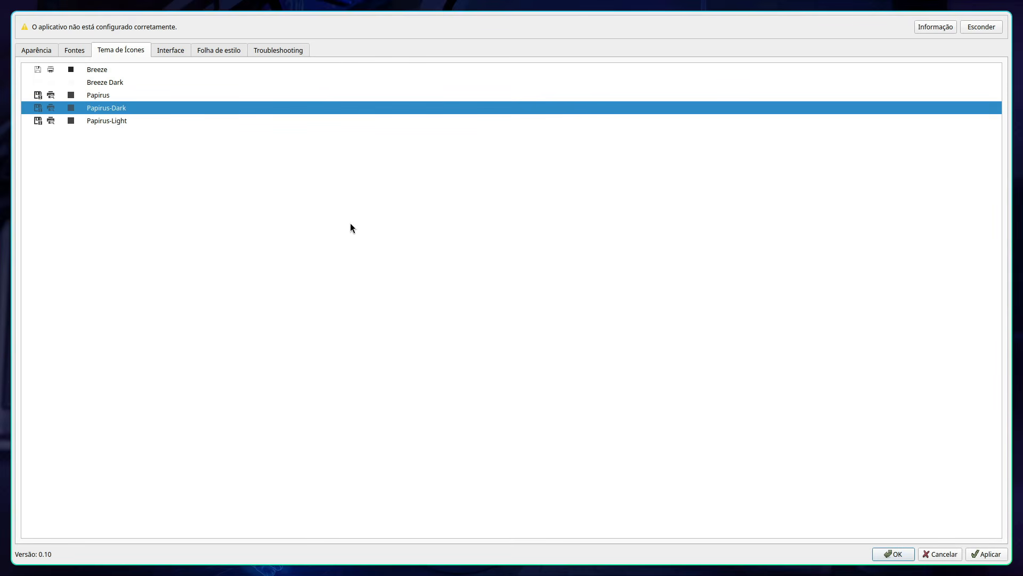
pyautogui.click(896, 554)
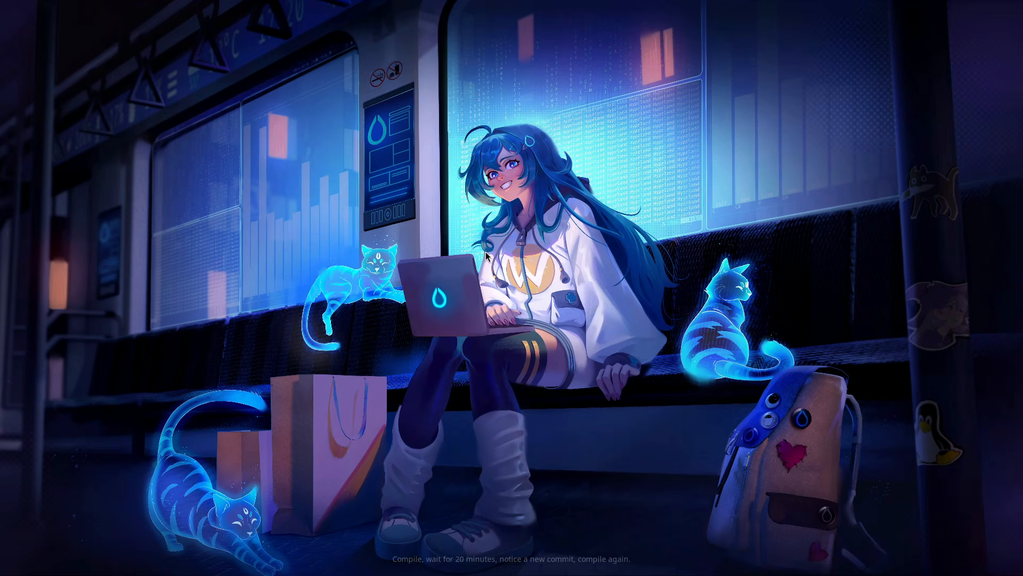
# Step: Open the home folder in the file manager, hide its hidden files and close the window
pyautogui.press('super+e')
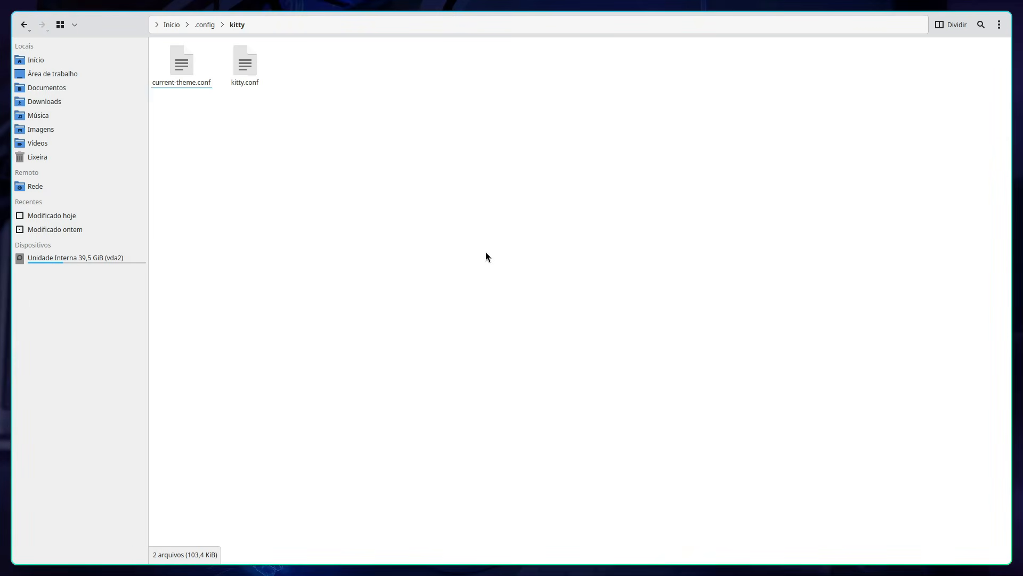
pyautogui.click(26, 60)
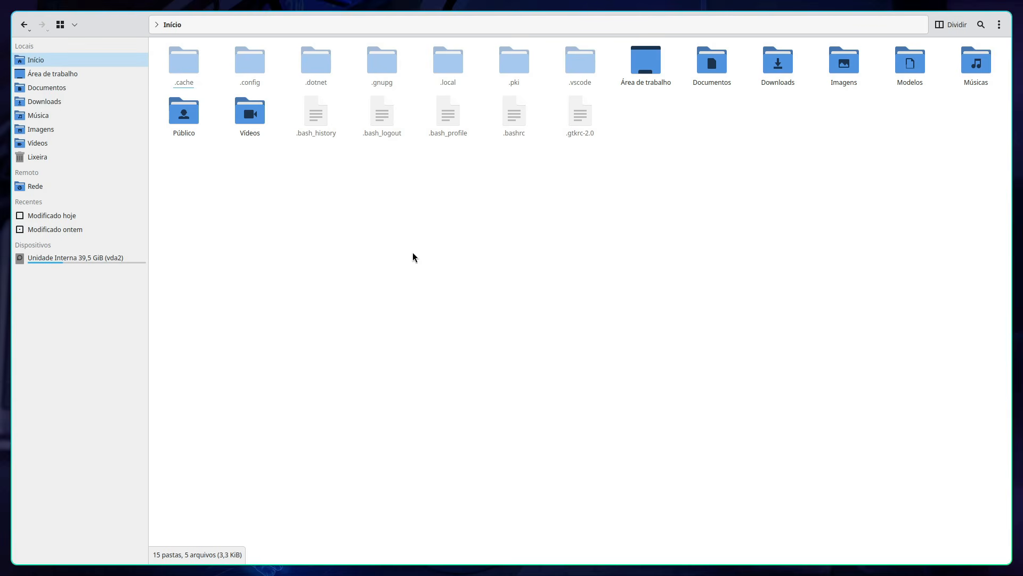
pyautogui.hotkey('ctrl', 'h')
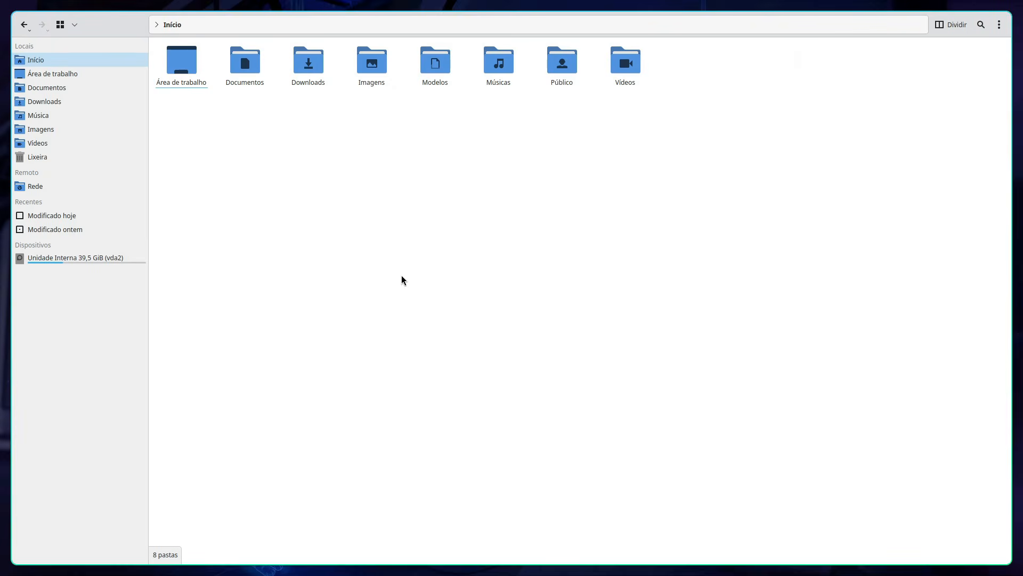
pyautogui.press('super+c')
# Step: Open a terminal and launch .config/hypr/hyprland.conf in the code editor
pyautogui.press('super+q')
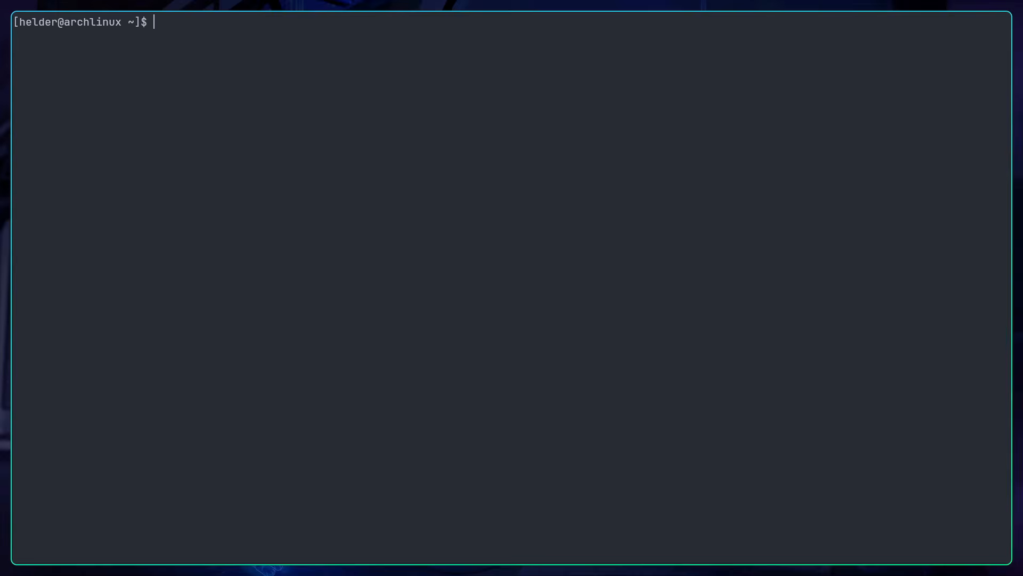
pyautogui.write('code .config/hypr/hypr')
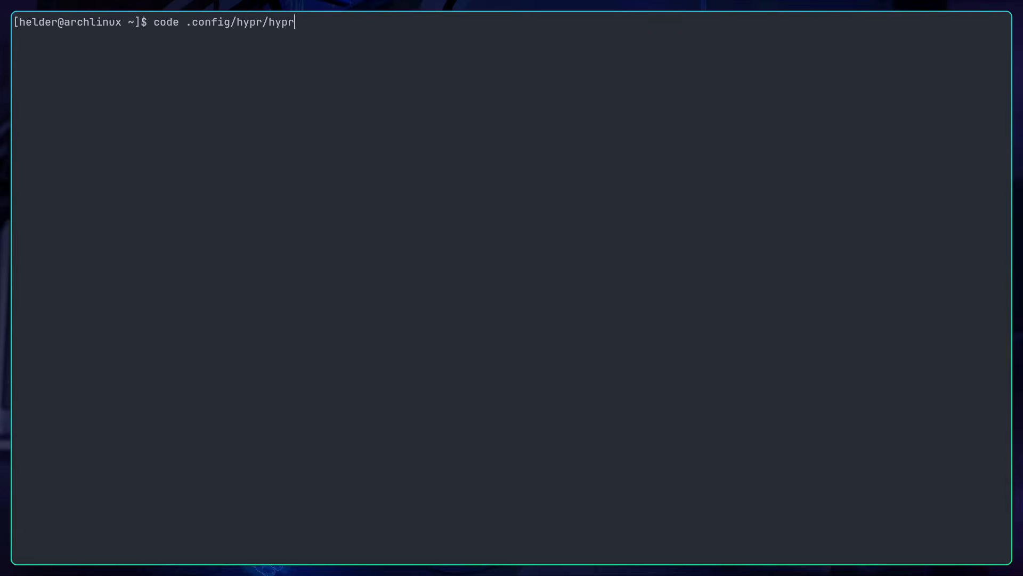
pyautogui.press('Tab')
pyautogui.press('Return')
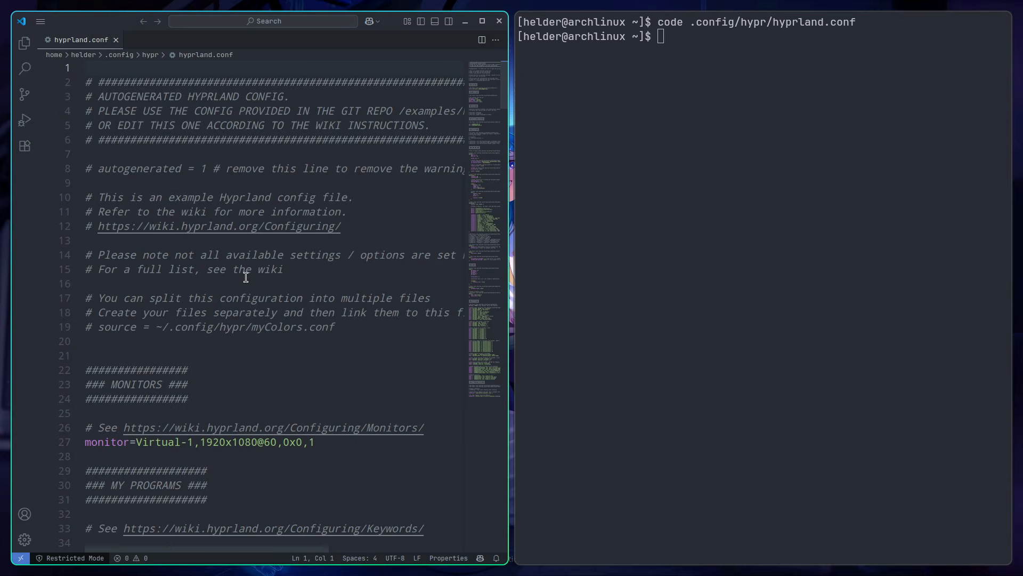
# Step: Insert an empty line below the HYPRCURSOR_SIZE entry in the Environment Variables section
pyautogui.scroll(-3, 242, 272)
pyautogui.scroll(-5, 242, 272)
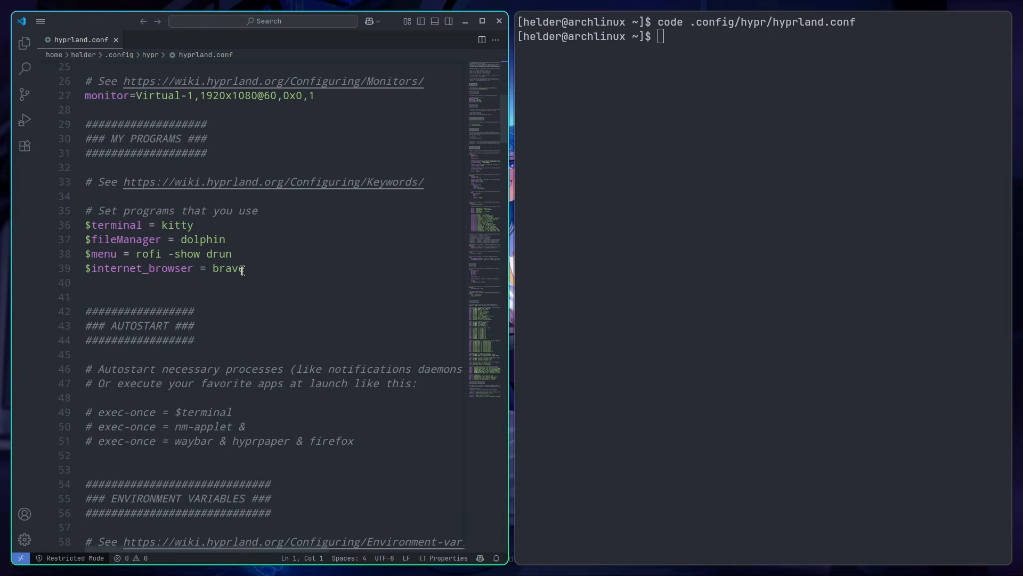
pyautogui.scroll(-5, 242, 271)
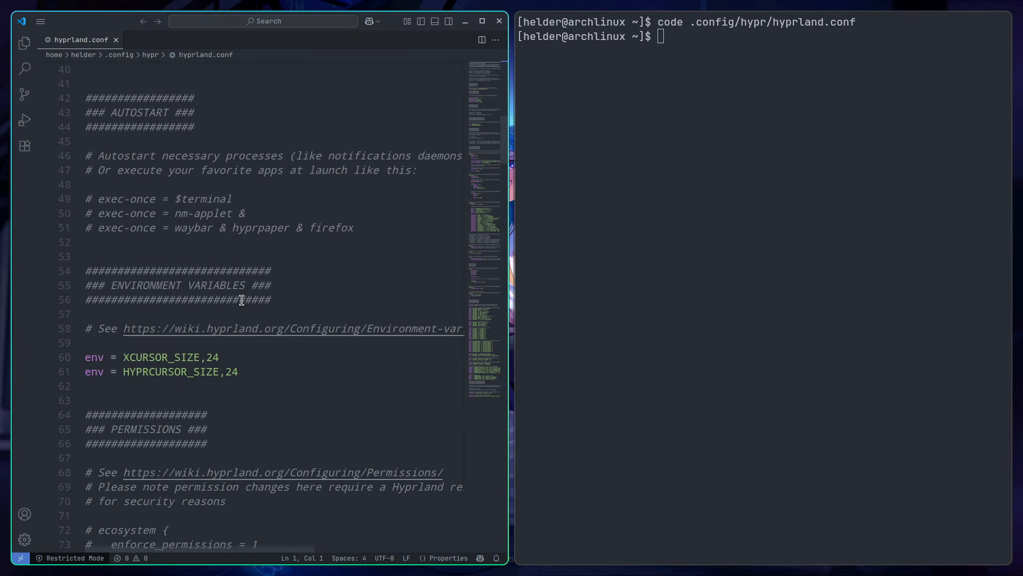
pyautogui.click(186, 391)
pyautogui.press('Return')
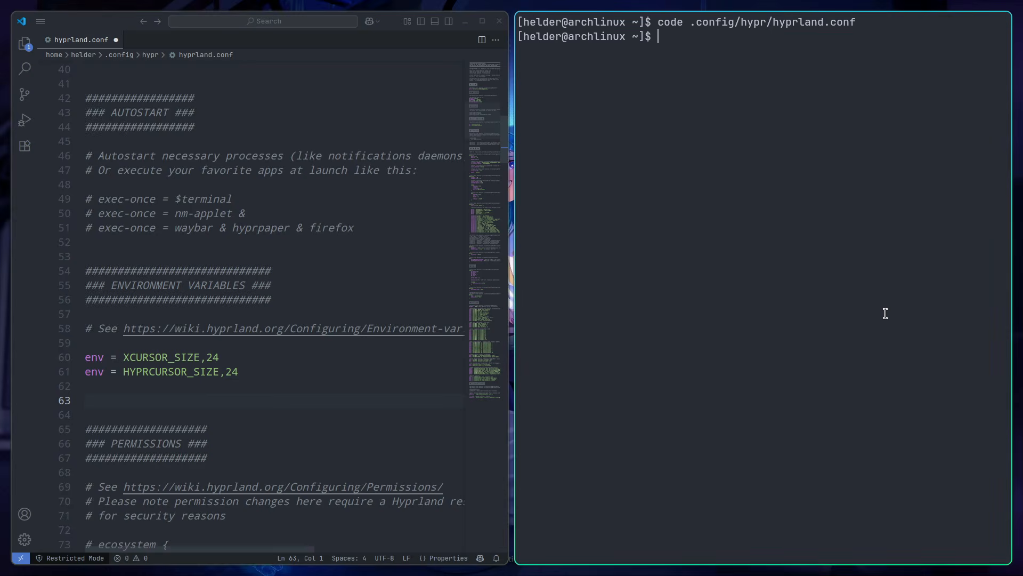
# Step: Close the terminal and open the Brave browser, entering the keyring password to unlock it
pyautogui.press('super+c')
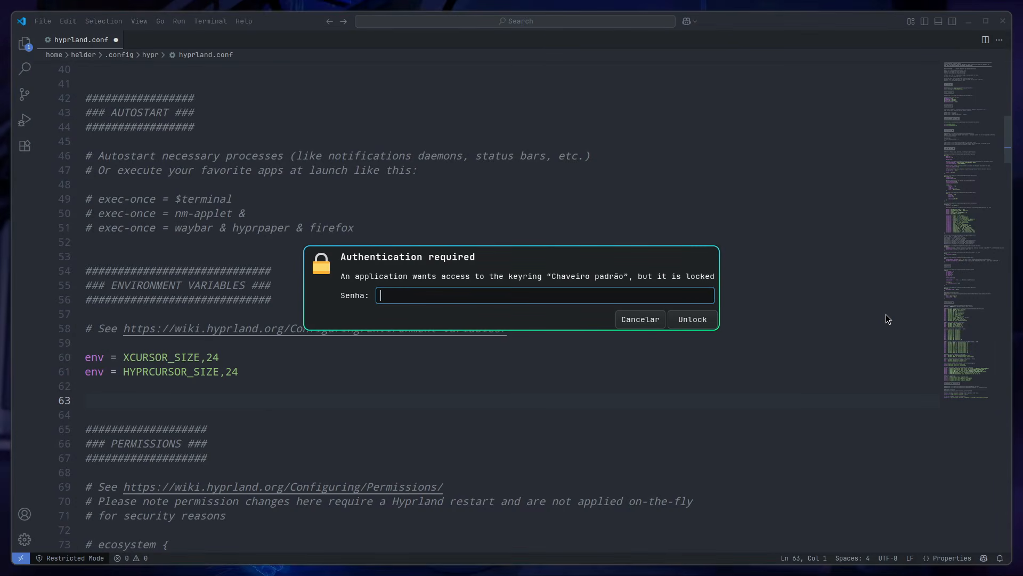
pyautogui.write('****')
pyautogui.press('Return')
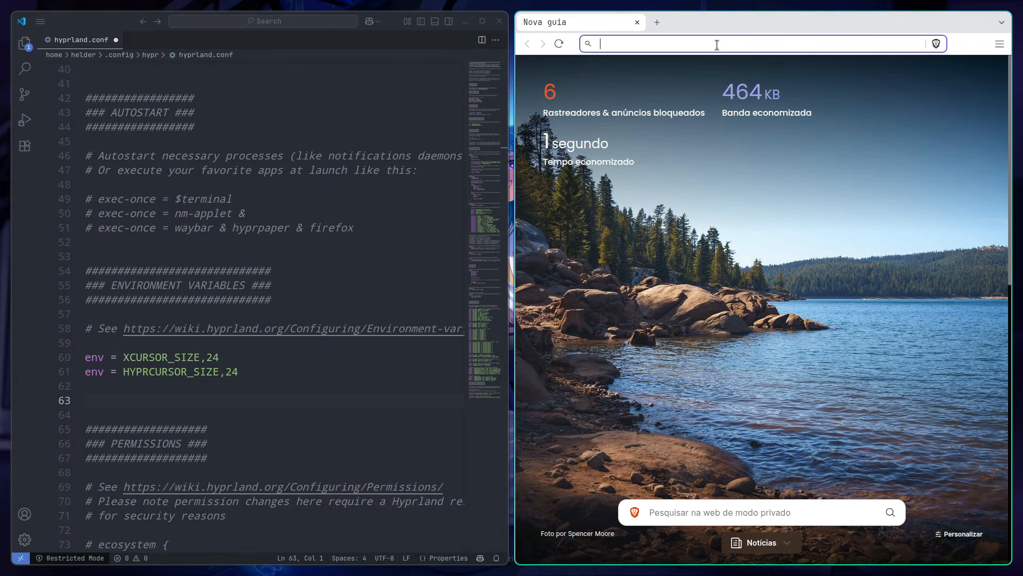
# Step: Search the web for "hyprland wiki" and open the wiki's Environment variables page under Configuring
pyautogui.write('hyprland wiki')
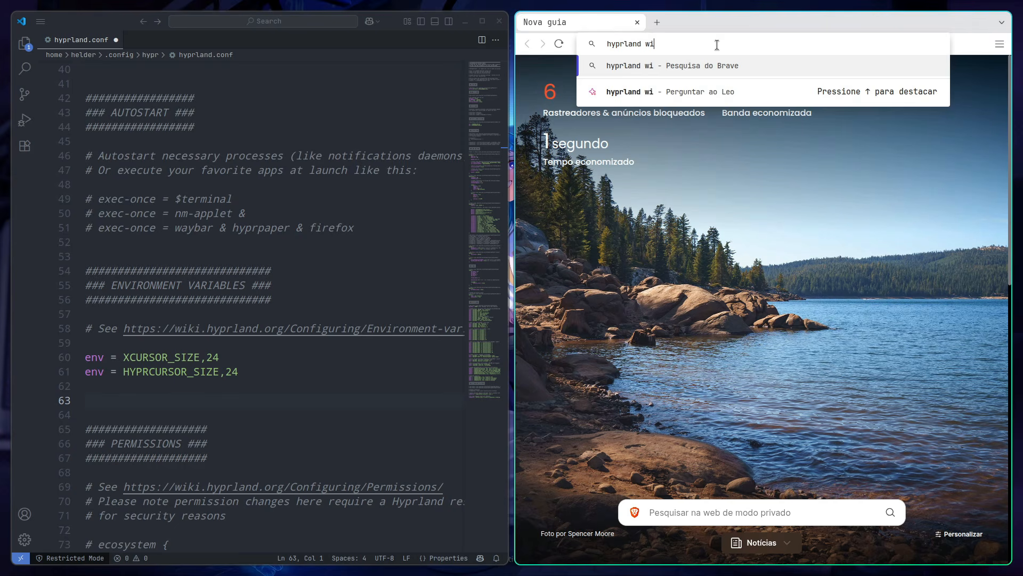
pyautogui.press('Return')
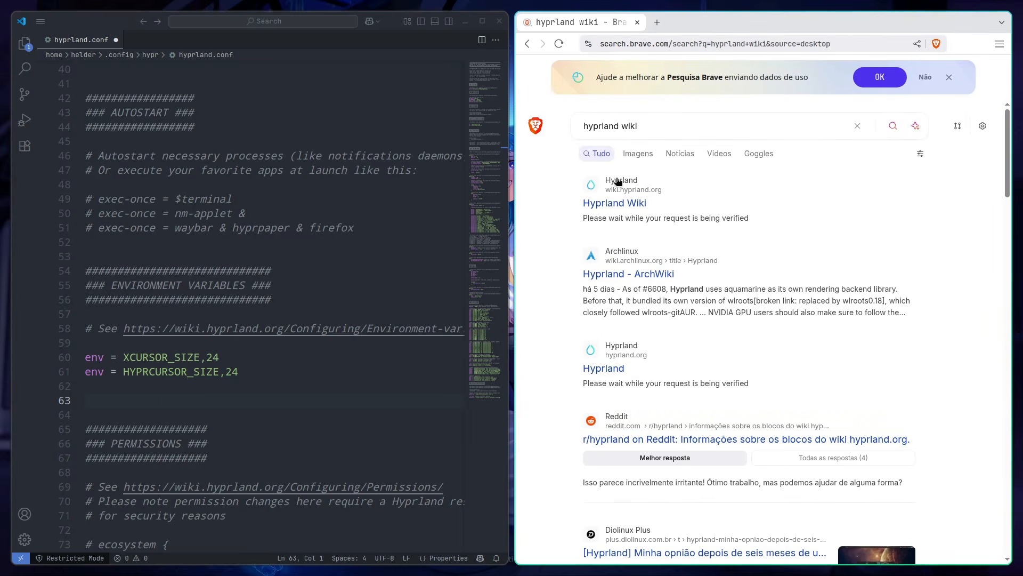
pyautogui.click(602, 205)
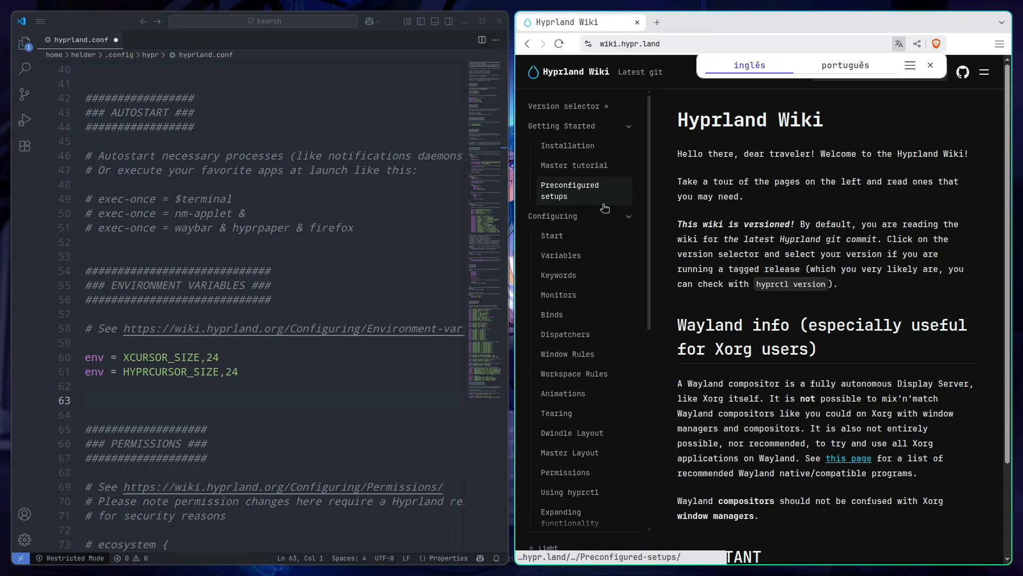
pyautogui.scroll(-2, 611, 336)
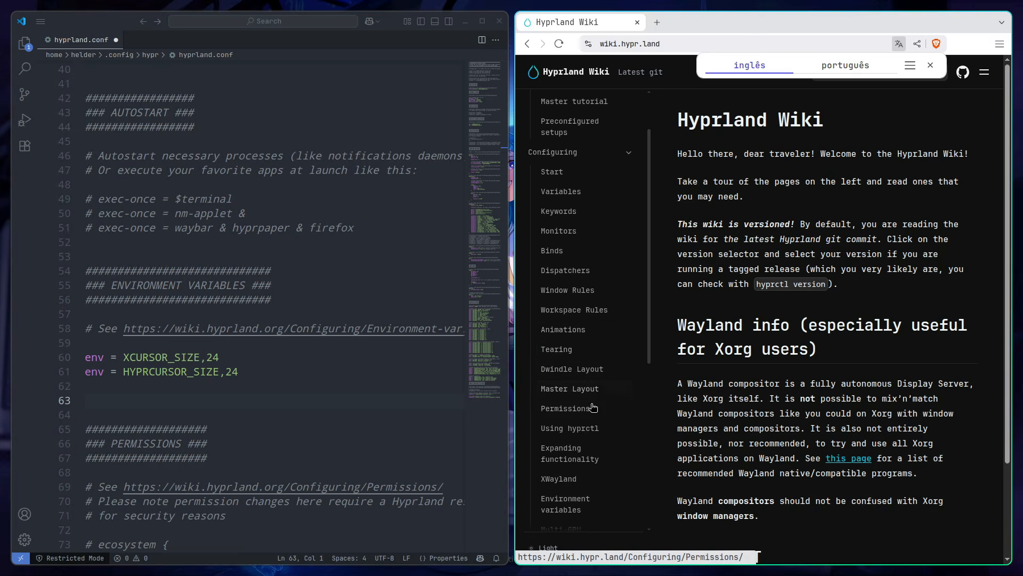
pyautogui.scroll(-4, 589, 349)
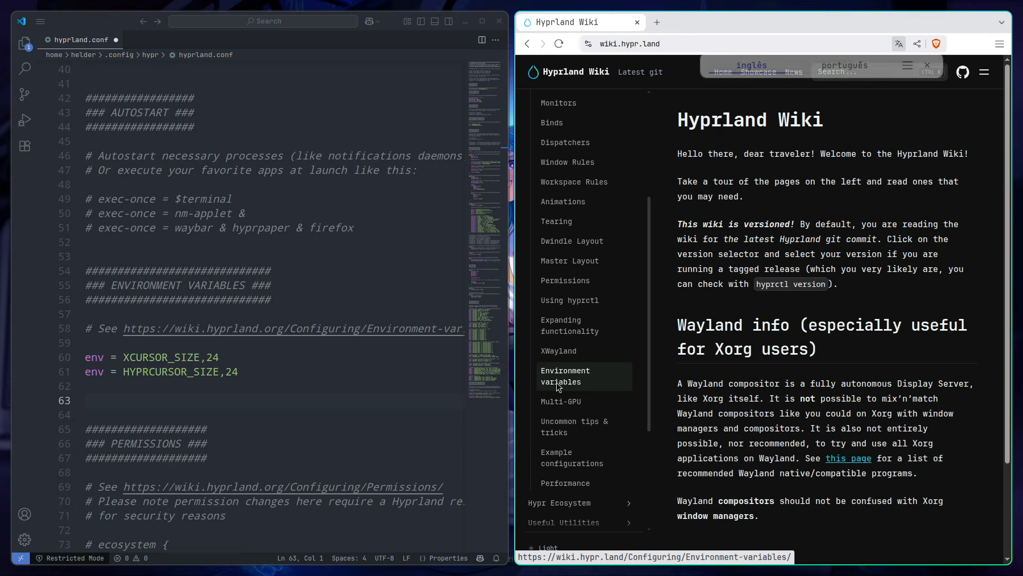
pyautogui.click(558, 381)
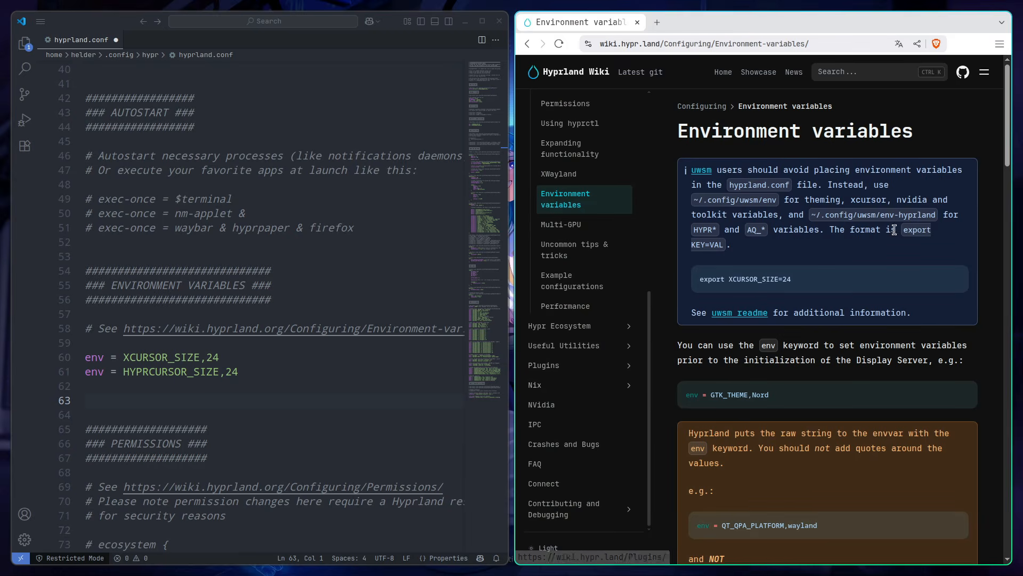
# Step: Copy the three XDG Specifications env lines from the wiki into the Environment Variables section of hyprland.conf
pyautogui.scroll(-5, 831, 217)
pyautogui.scroll(-10, 833, 221)
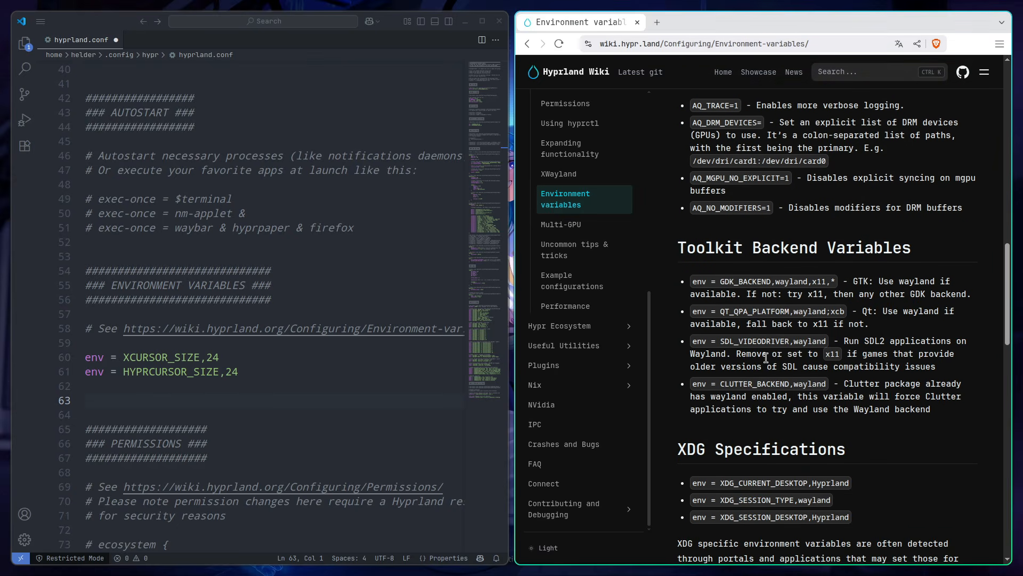
pyautogui.scroll(-1, 741, 433)
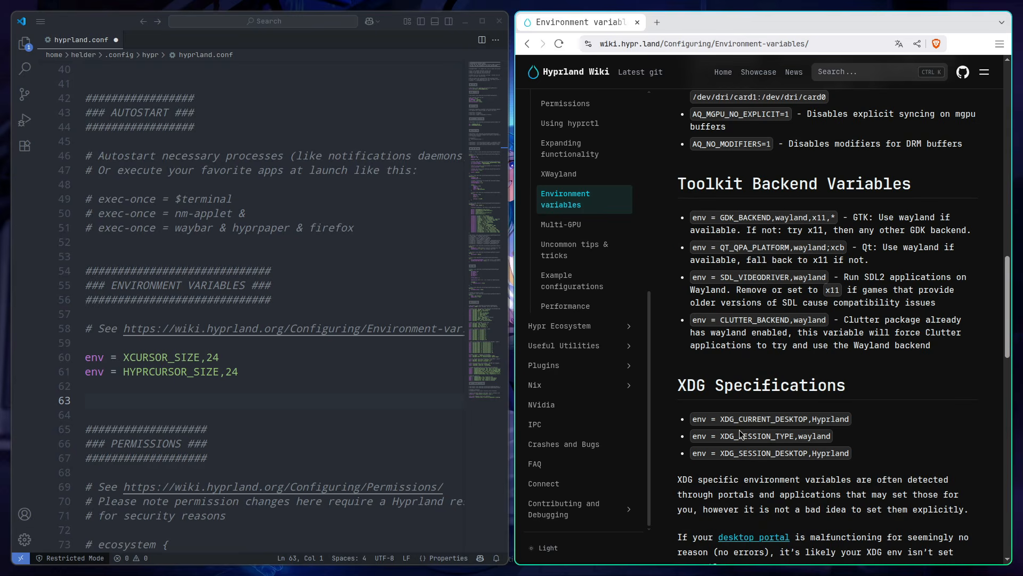
pyautogui.moveTo(852, 457); pyautogui.dragTo(693, 422)
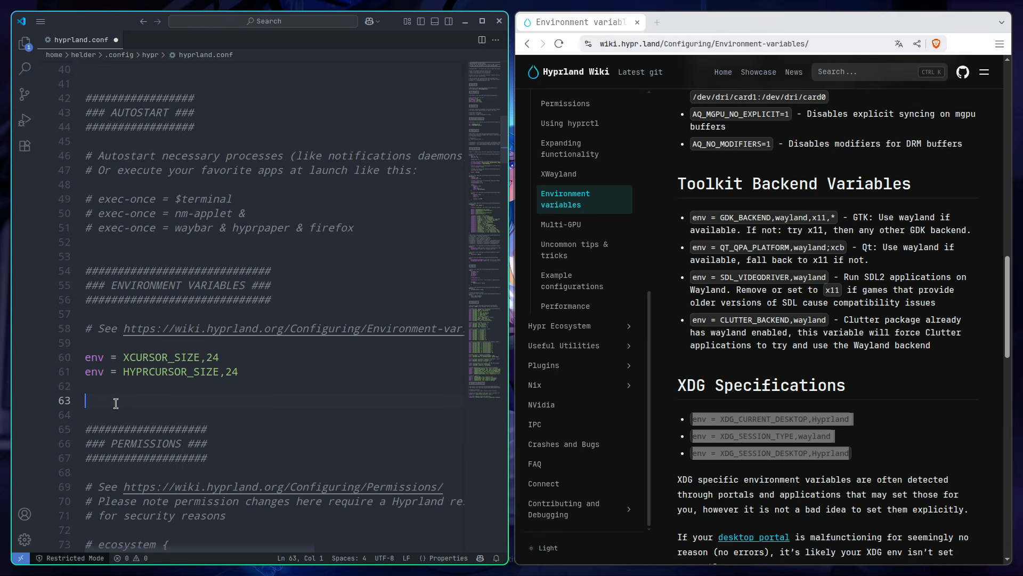
pyautogui.write('env = XDG_CURRENT_DESKTOP,Hyprland env = XDG_SESSION_TYPE,wayland env = XDG_SESSION_DESKTOP,Hyprland')
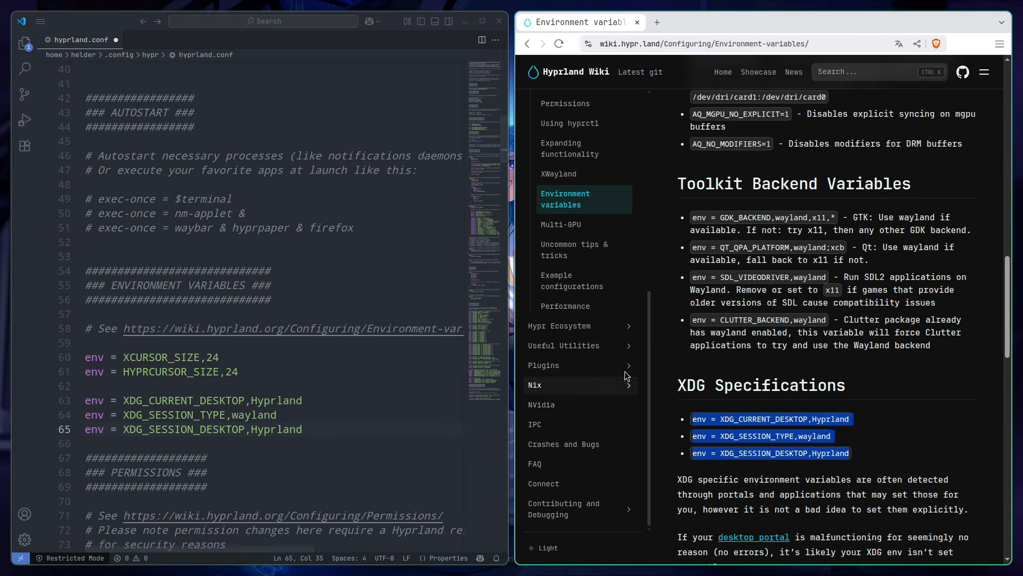
# Step: Copy env = GDK_BACKEND,wayland,x11,* from the wiki into hyprland.conf, separated by an empty line from the XDG entries
pyautogui.click(726, 210)
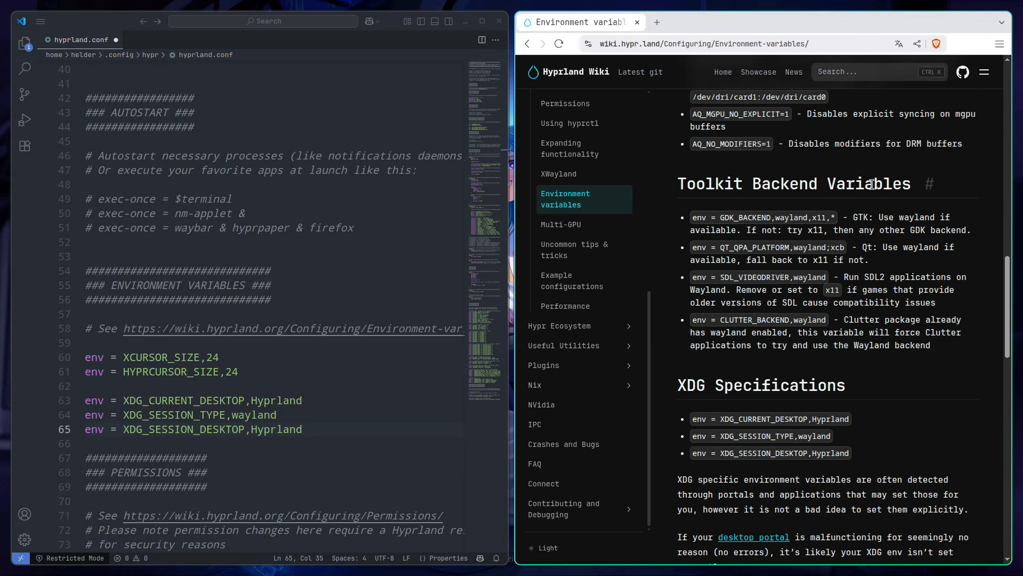
pyautogui.moveTo(693, 217); pyautogui.dragTo(838, 219)
pyautogui.hotkey('ctrl', 'c')
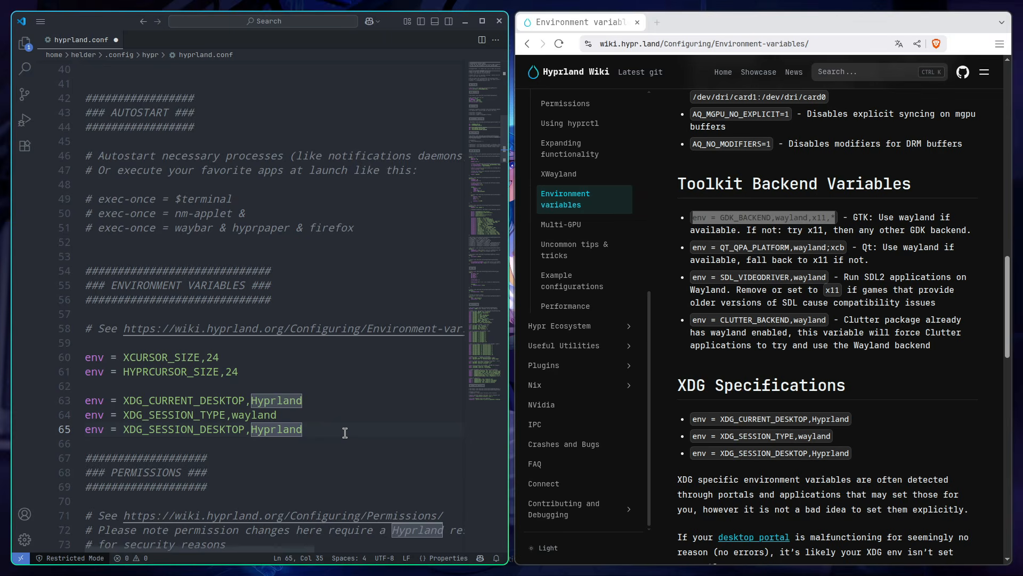
pyautogui.press('Return')
pyautogui.press('Return')
pyautogui.hotkey('ctrl', 'v')
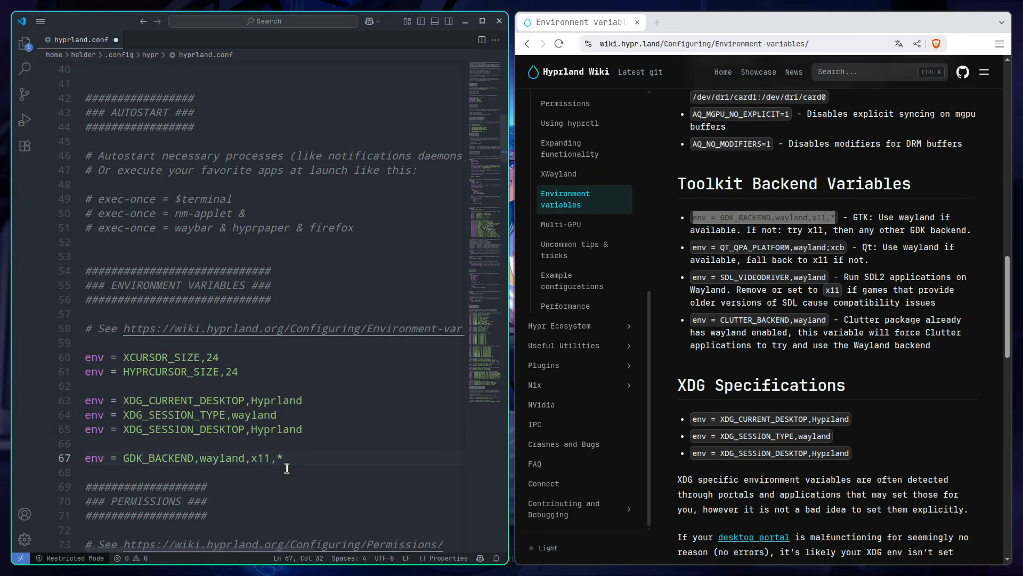
# Step: Copy env = QT_QPA_PLATFORM,wayland;xcb from the wiki's Qt Variables into the line below the GDK_BACKEND entry
pyautogui.scroll(-6, 731, 383)
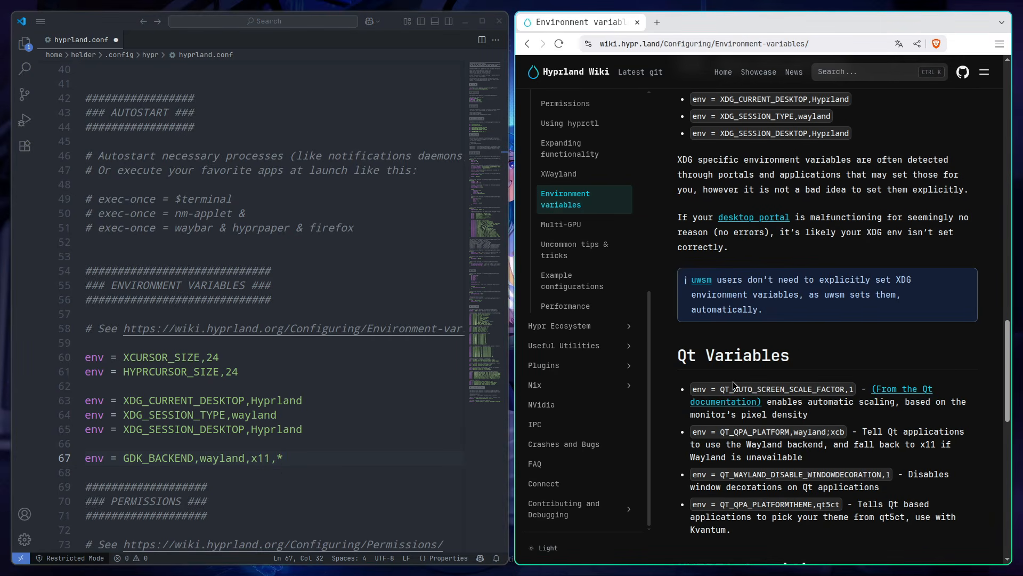
pyautogui.scroll(-2, 744, 320)
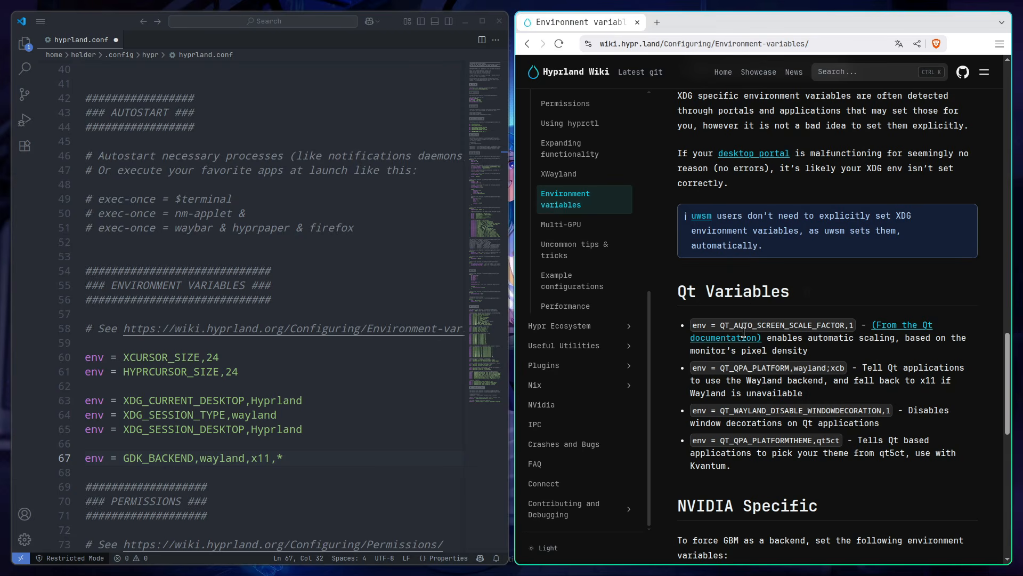
pyautogui.moveTo(693, 368); pyautogui.dragTo(851, 371)
pyautogui.hotkey('ctrl', 'c')
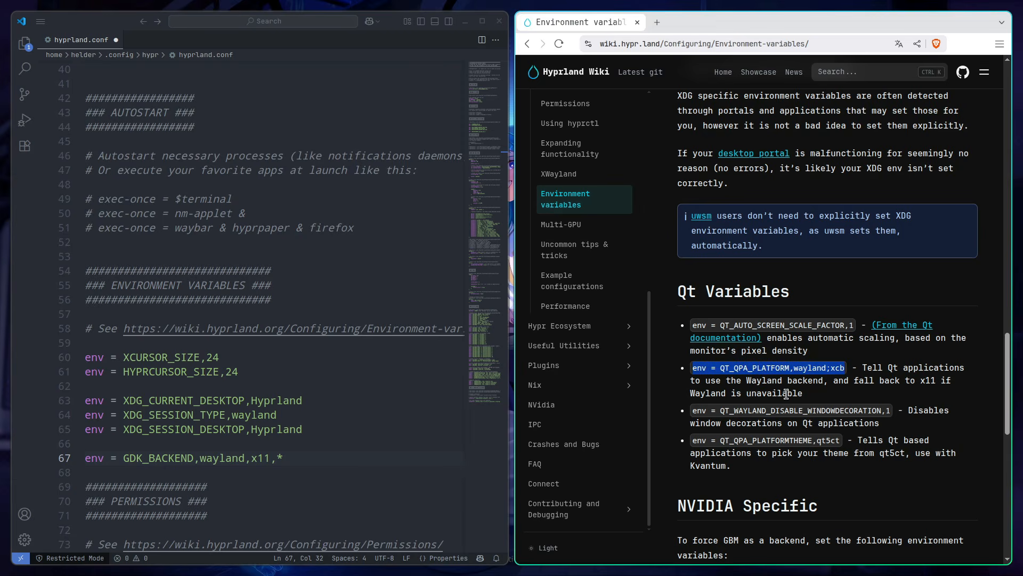
pyautogui.press('Down')
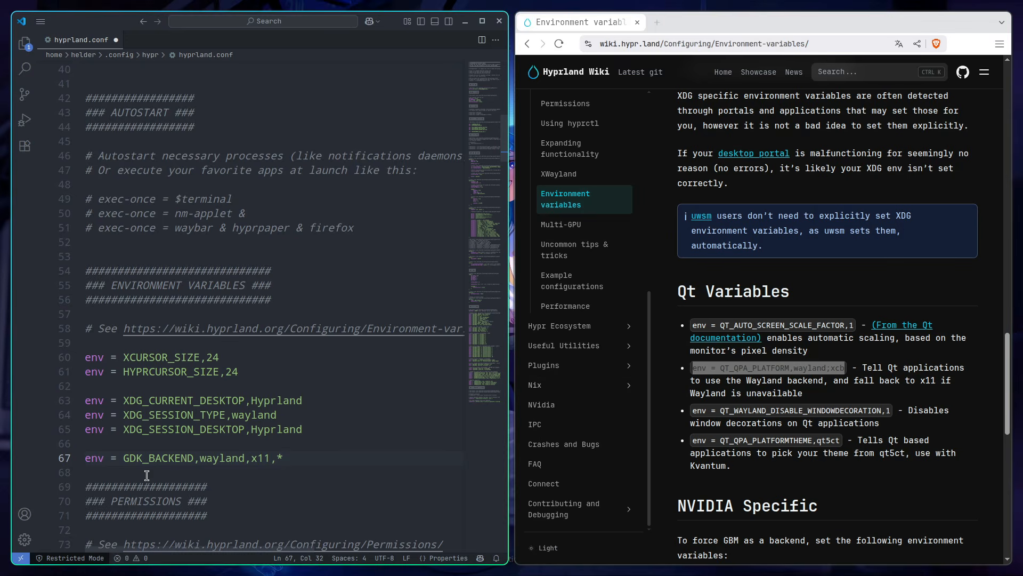
pyautogui.hotkey('ctrl', 'v')
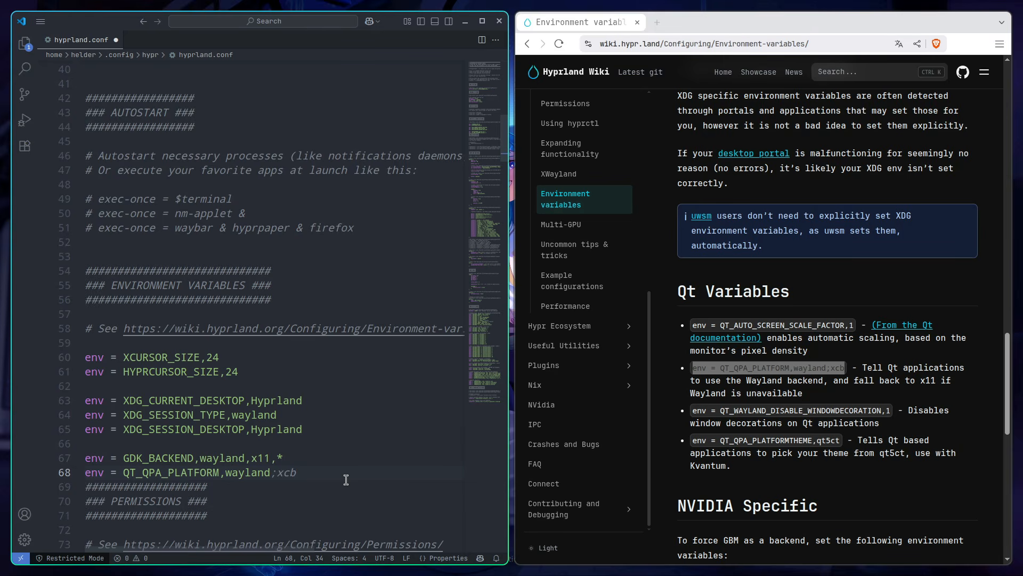
# Step: Copy the QT_QPA_PLATFORMTHEME env line from the wiki below the QT_QPA_PLATFORM entry and set its value to qt6ct
pyautogui.moveTo(692, 443); pyautogui.dragTo(841, 440)
pyautogui.hotkey('ctrl', 'c')
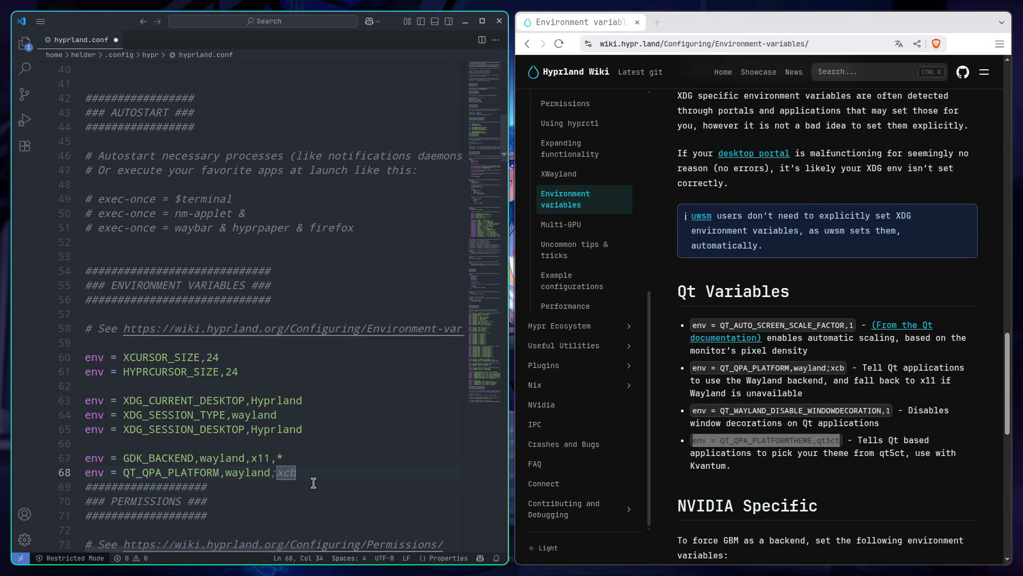
pyautogui.press('Return')
pyautogui.hotkey('ctrl', 'v')
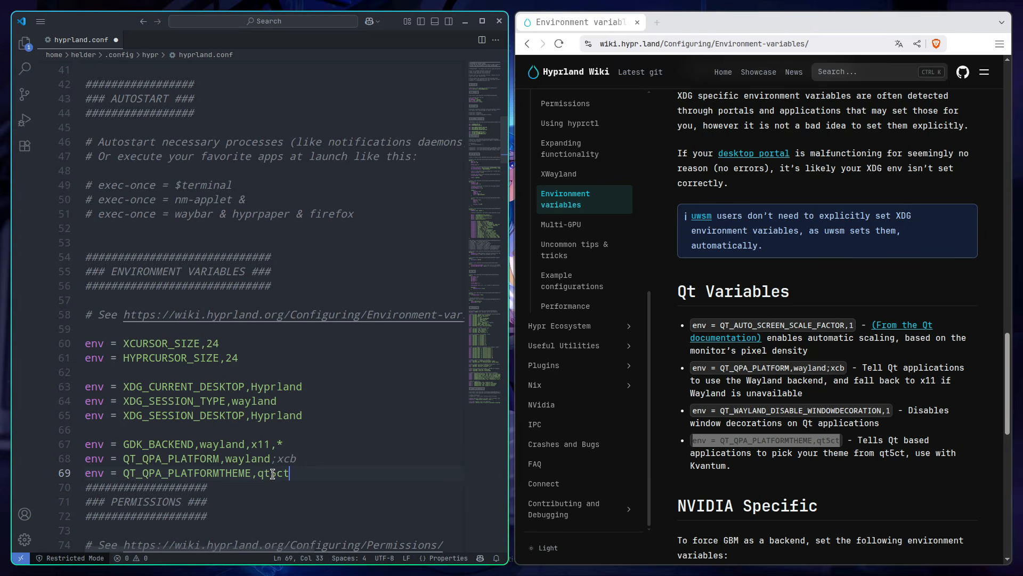
pyautogui.moveTo(270, 473); pyautogui.dragTo(276, 474)
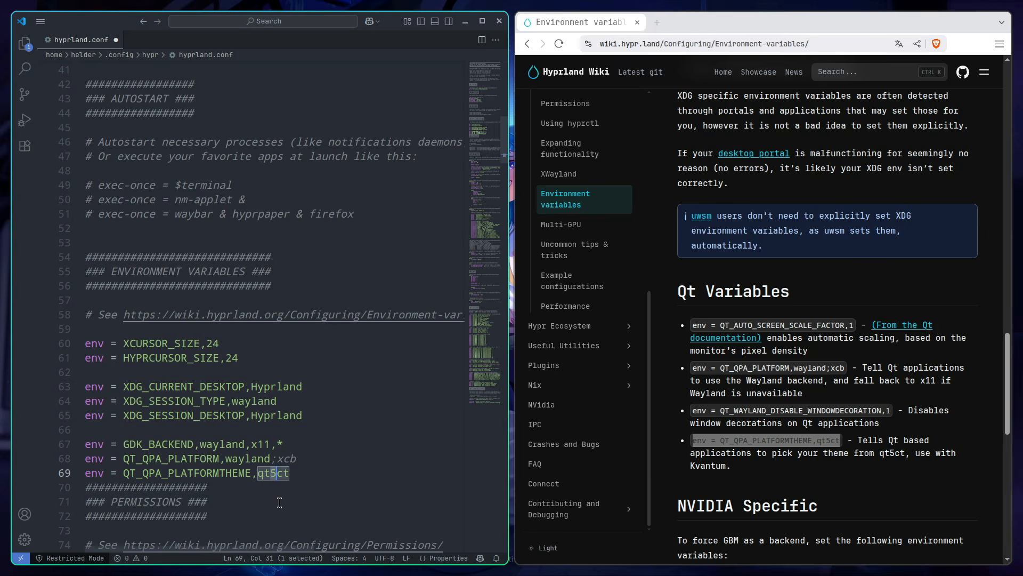
pyautogui.write('6')
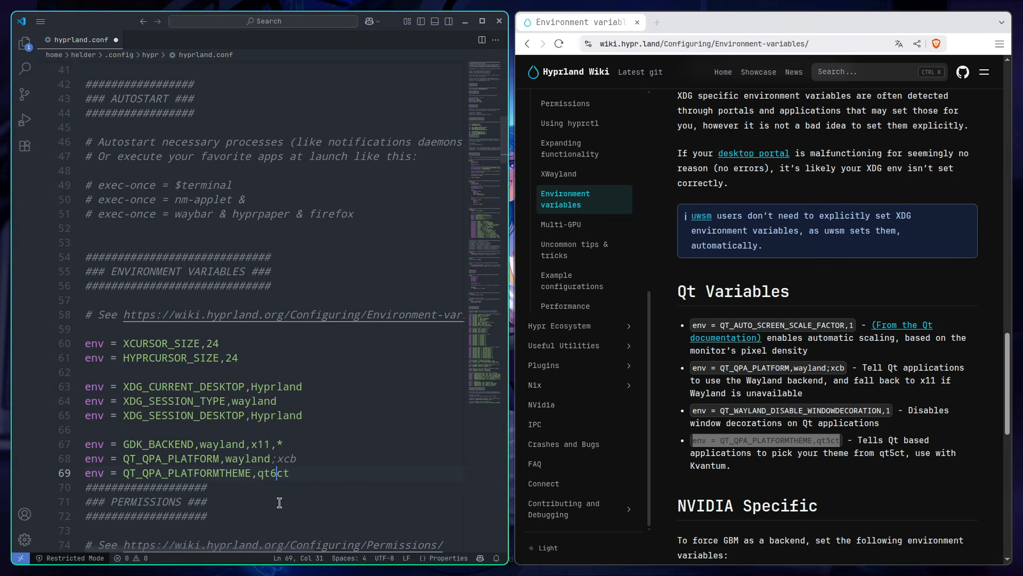
pyautogui.moveTo(295, 474); pyautogui.dragTo(85, 482)
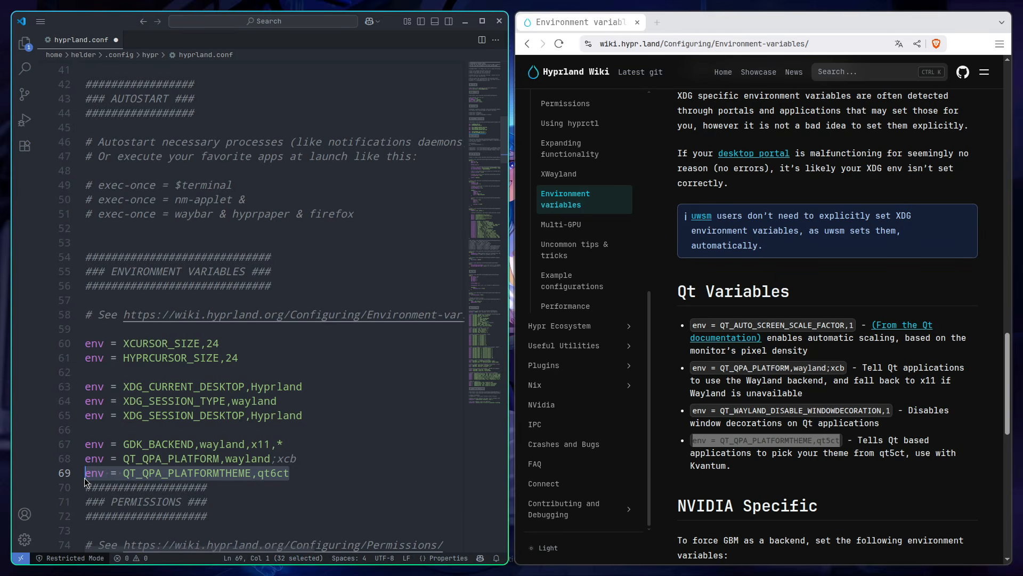
pyautogui.doubleClick(308, 476)
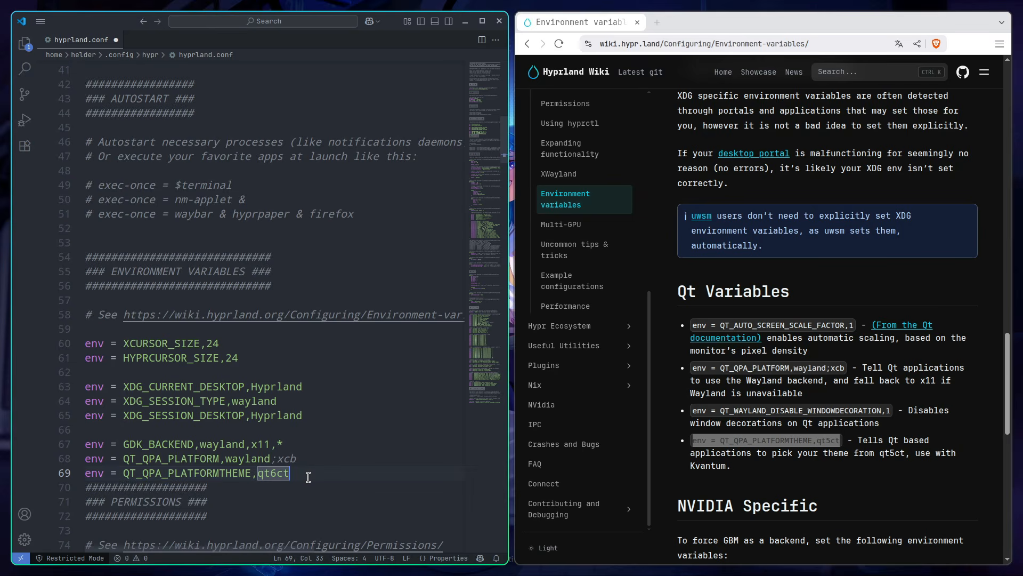
# Step: Copy env = QT_AUTO_SCREEN_SCALE_FACTOR,1 from the wiki's Qt Variables into a new line below QT_QPA_PLATFORMTHEME
pyautogui.press('Return')
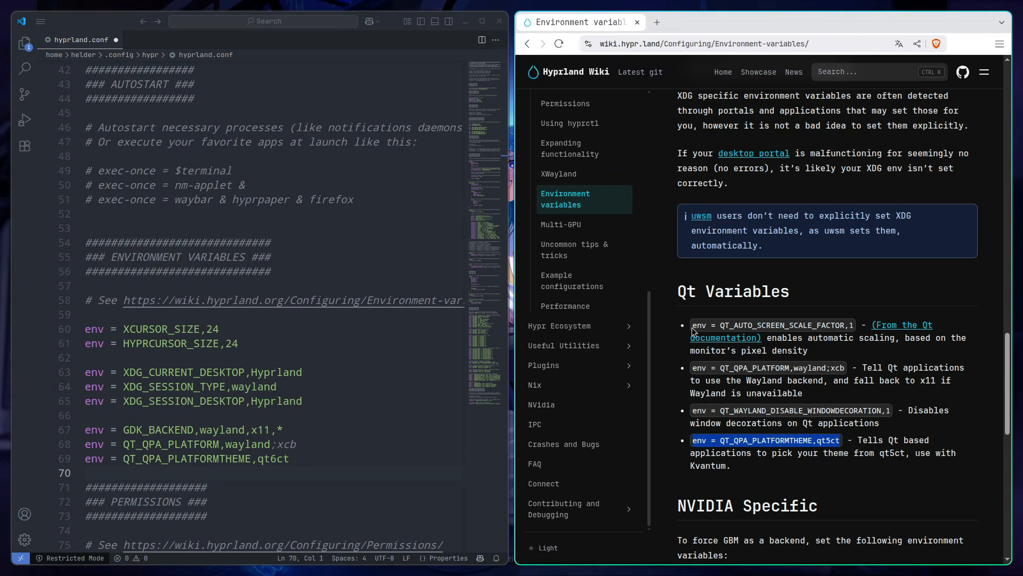
pyautogui.moveTo(692, 328); pyautogui.dragTo(855, 326)
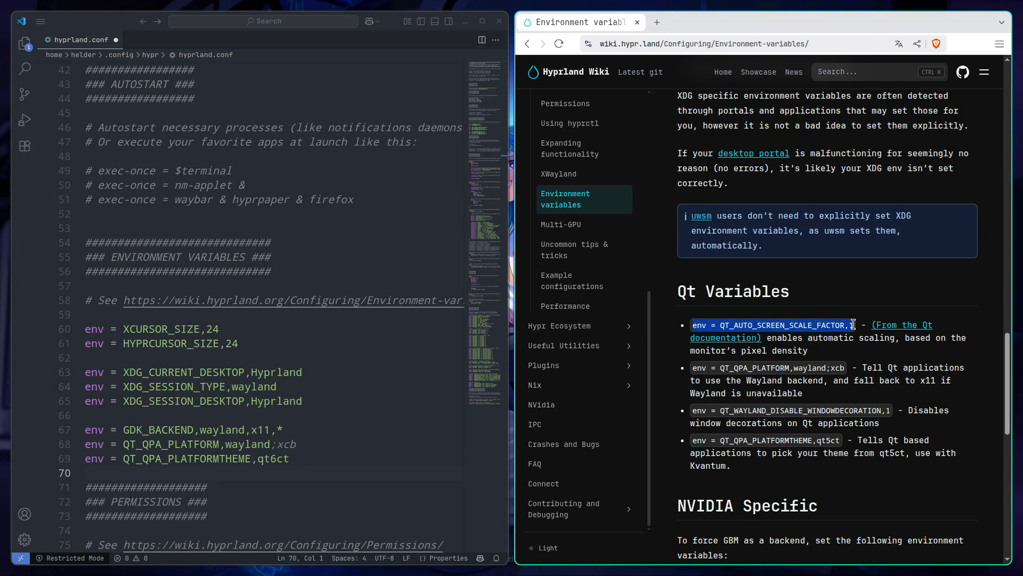
pyautogui.hotkey('ctrl', 'c')
pyautogui.hotkey('ctrl', 'v')
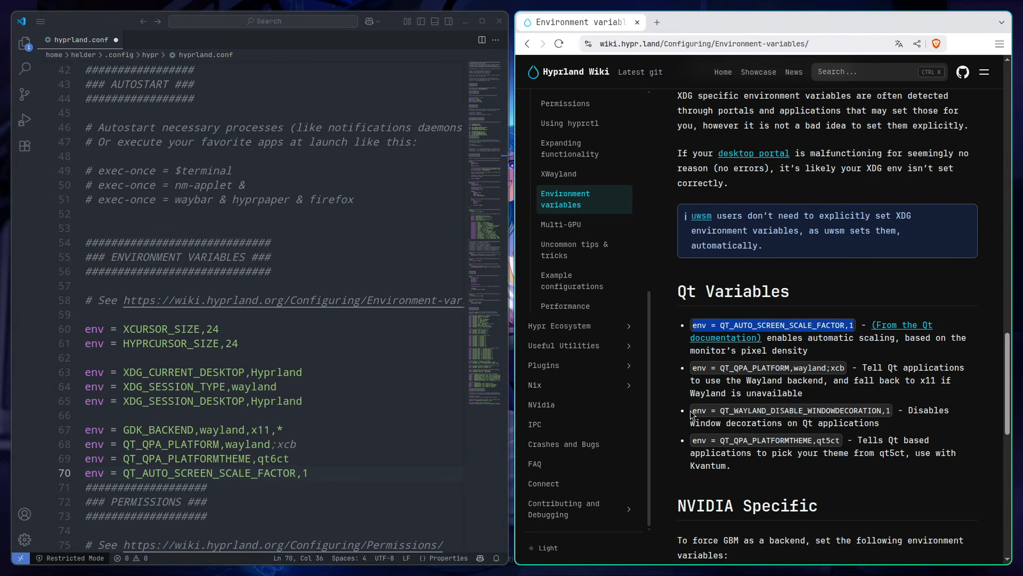
# Step: Add env = QT_WAYLAND_DISABLE_WINDOWDECORATION,1 from the wiki below the scale factor entry, followed by an empty line, and save hyprland.conf
pyautogui.moveTo(693, 411); pyautogui.dragTo(897, 413)
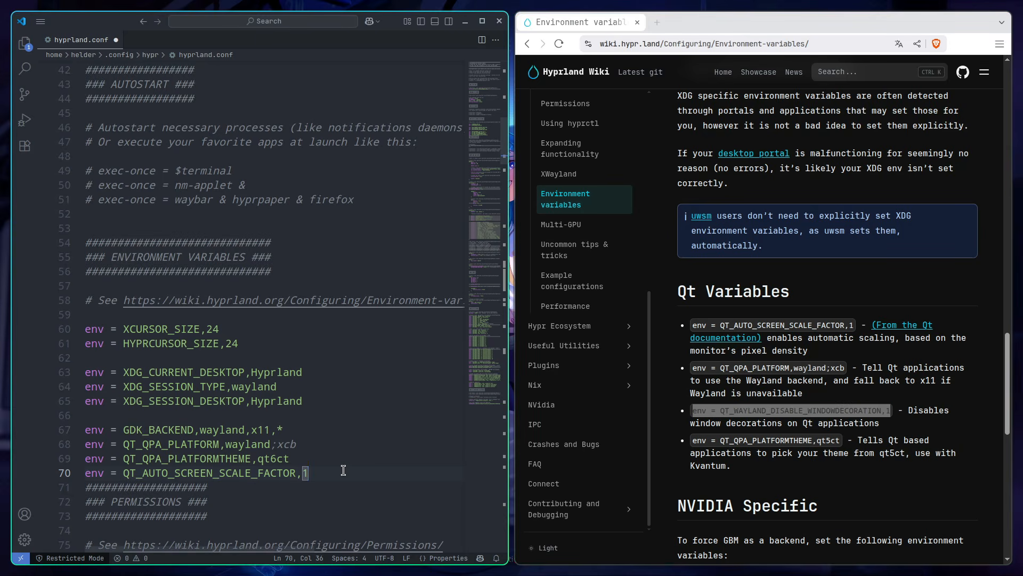
pyautogui.press('Return')
pyautogui.hotkey('ctrl', 'v')
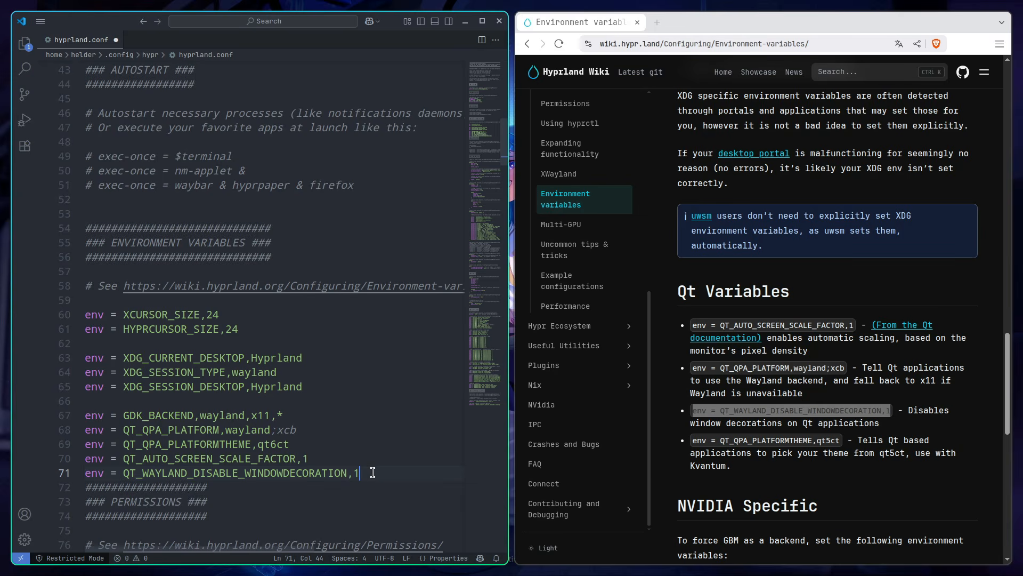
pyautogui.press('Return')
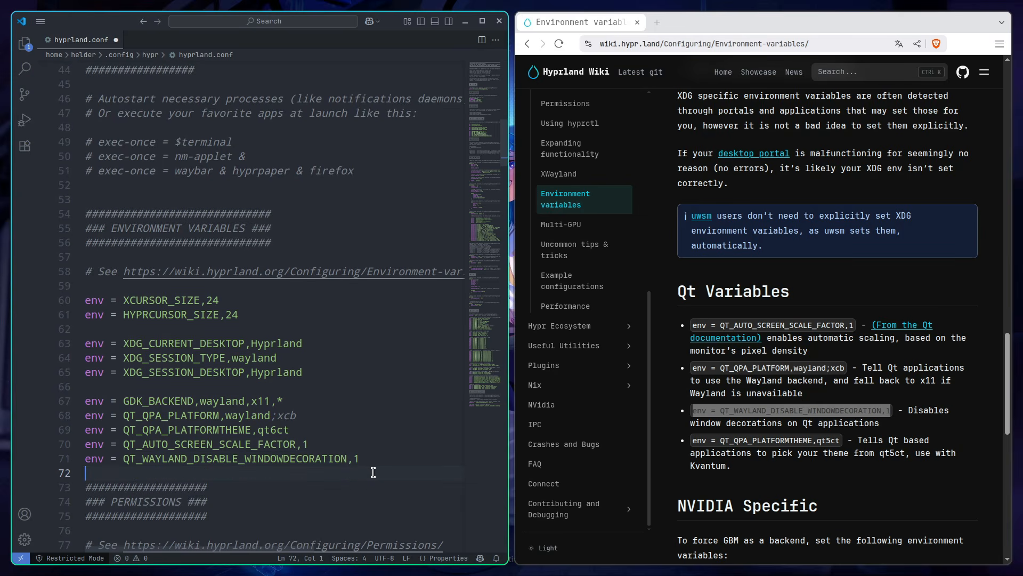
pyautogui.hotkey('ctrl', 's')
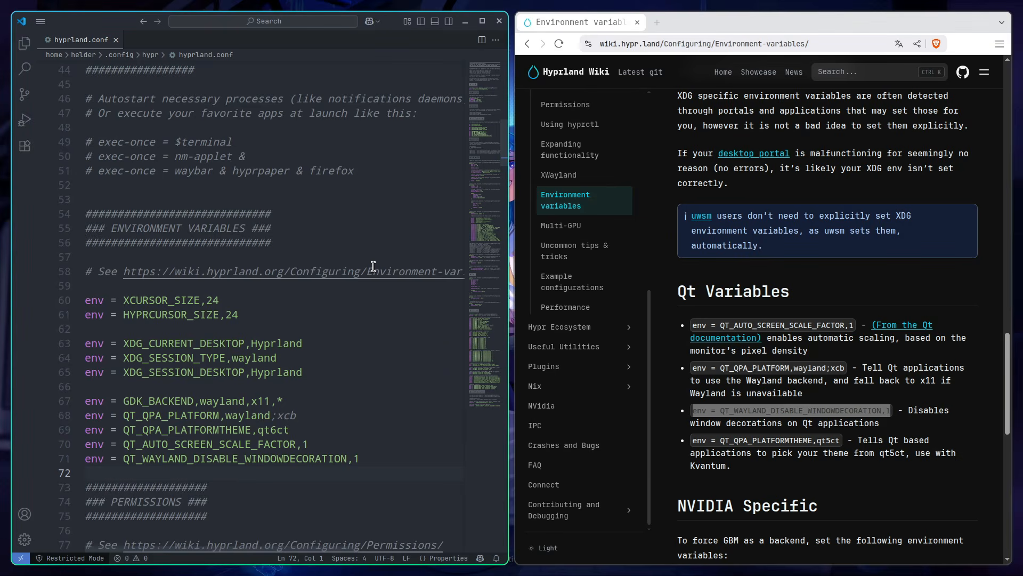
# Step: Close both open windows, exit the Hyprland session and start it again from the console with hyprland
pyautogui.press('super+c')
pyautogui.press('super+c')
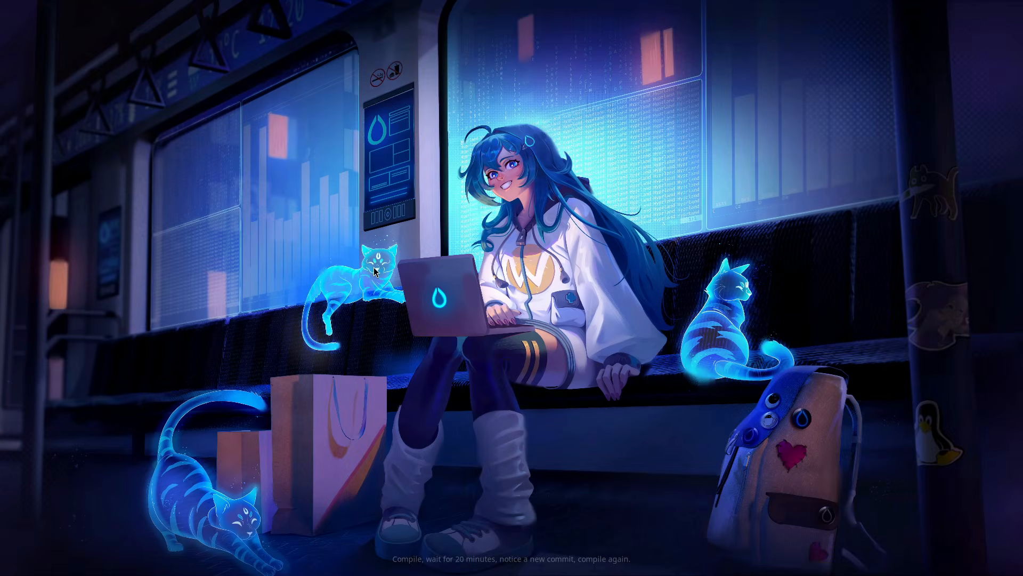
pyautogui.press('super+m')
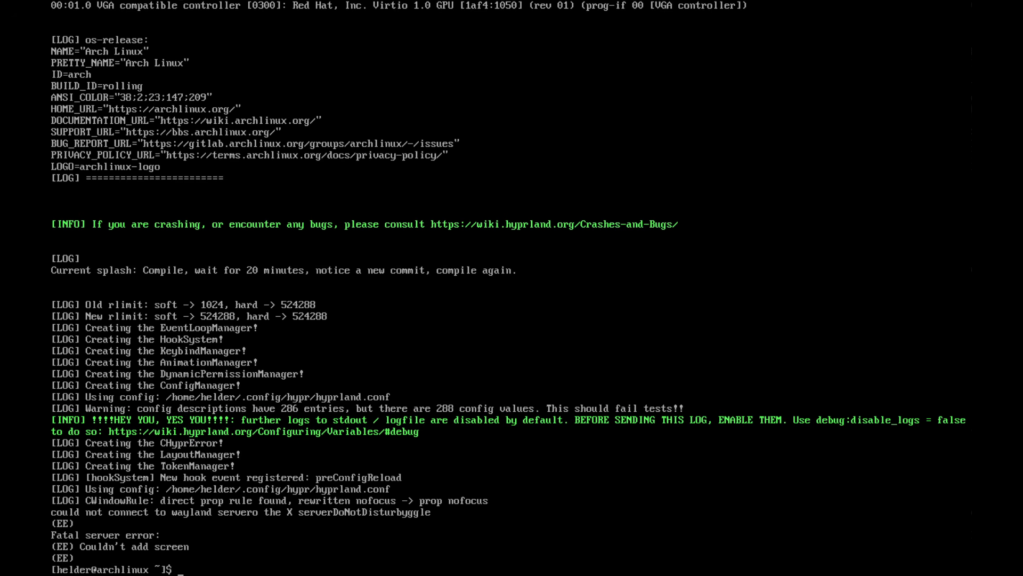
pyautogui.write('hyprland')
pyautogui.press('Return')
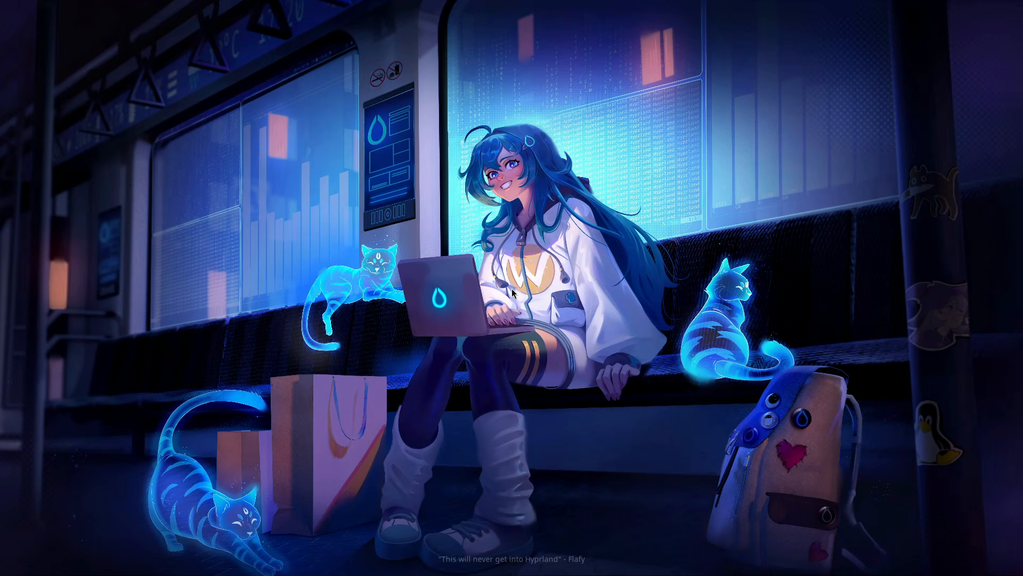
# Step: Open the Dolphin file manager with a wider places sidebar and switch its folder view to the detailed list
pyautogui.press('super+e')
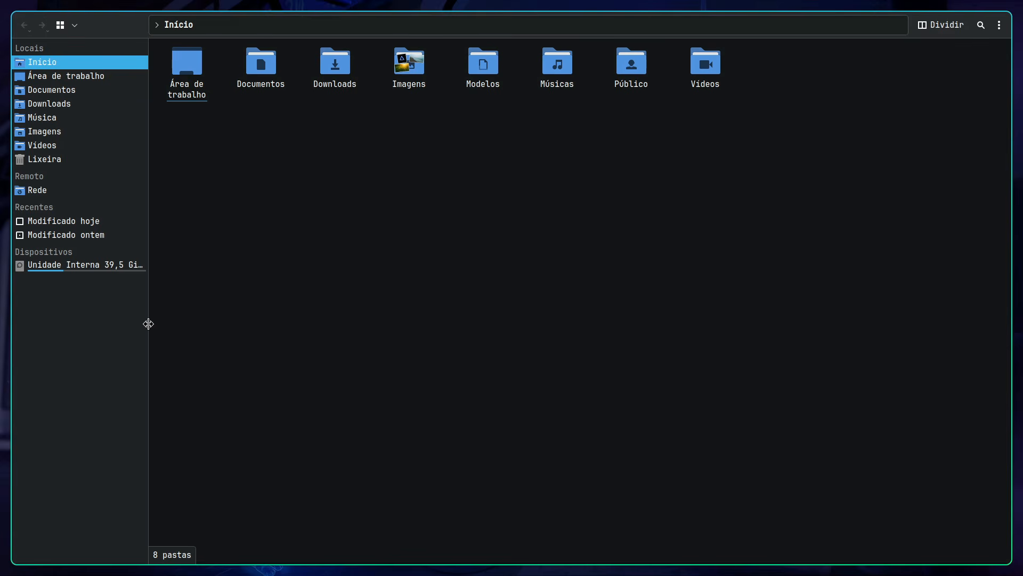
pyautogui.moveTo(149, 322); pyautogui.dragTo(190, 321)
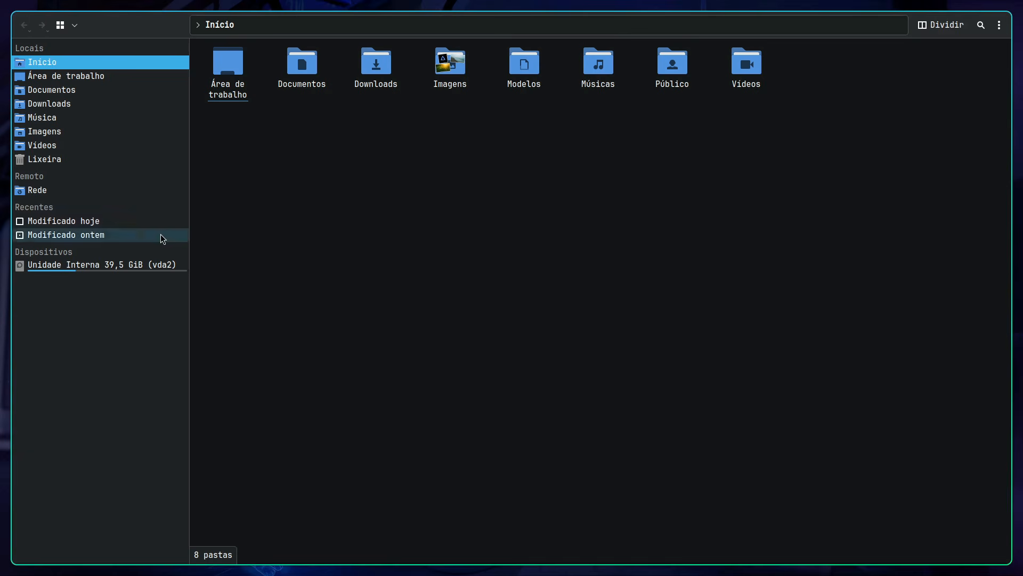
pyautogui.click(59, 29)
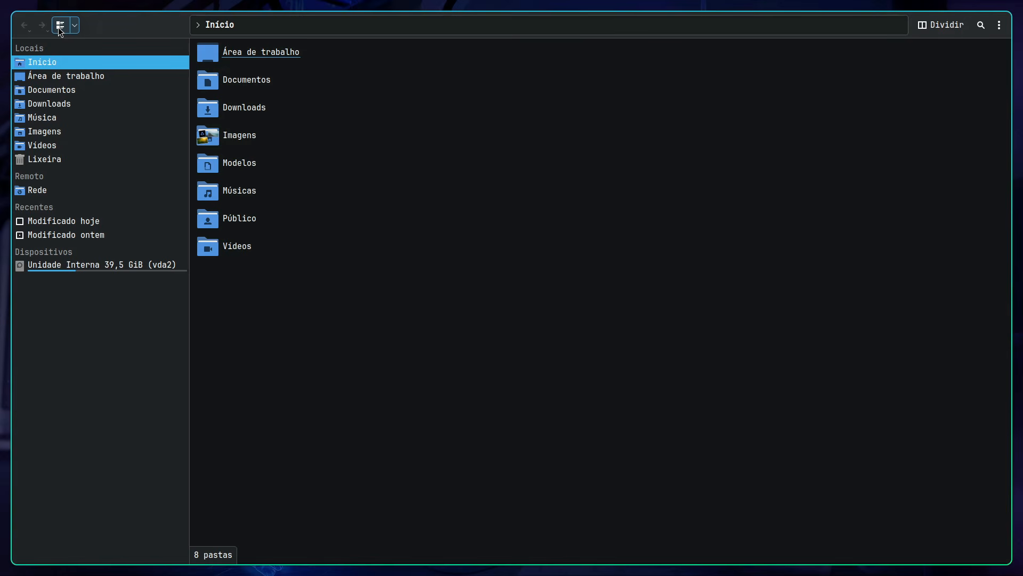
pyautogui.click(59, 29)
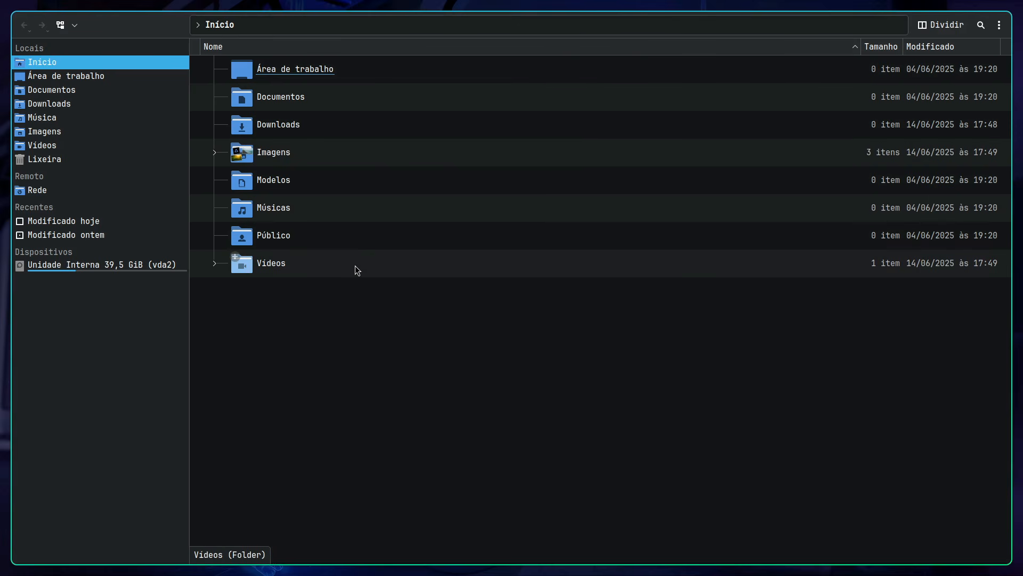
# Step: Open the Documentos folder, close Dolphin and reopen it to check which location it starts in
pyautogui.doubleClick(281, 101)
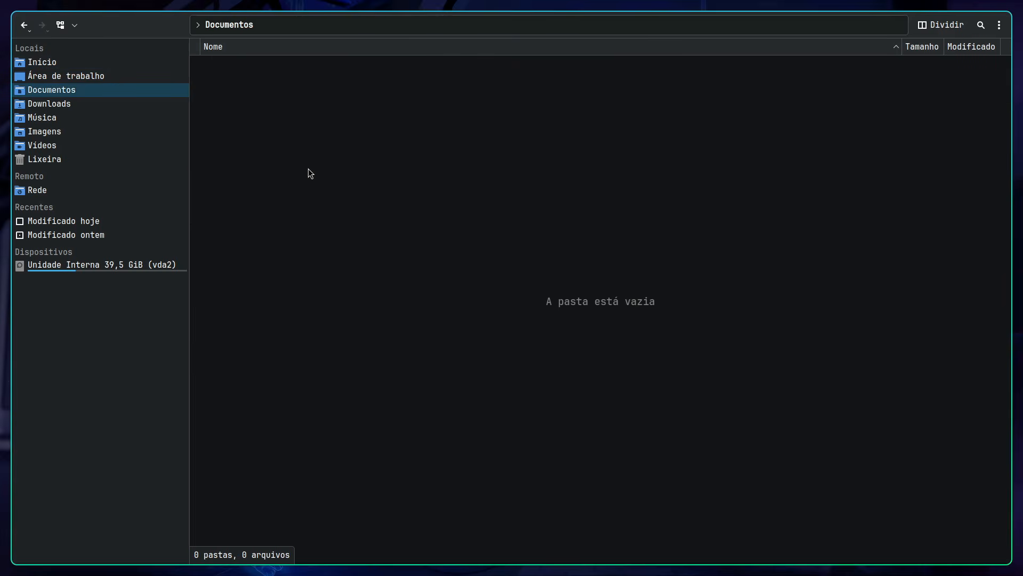
pyautogui.press('super+c')
pyautogui.press('super+e')
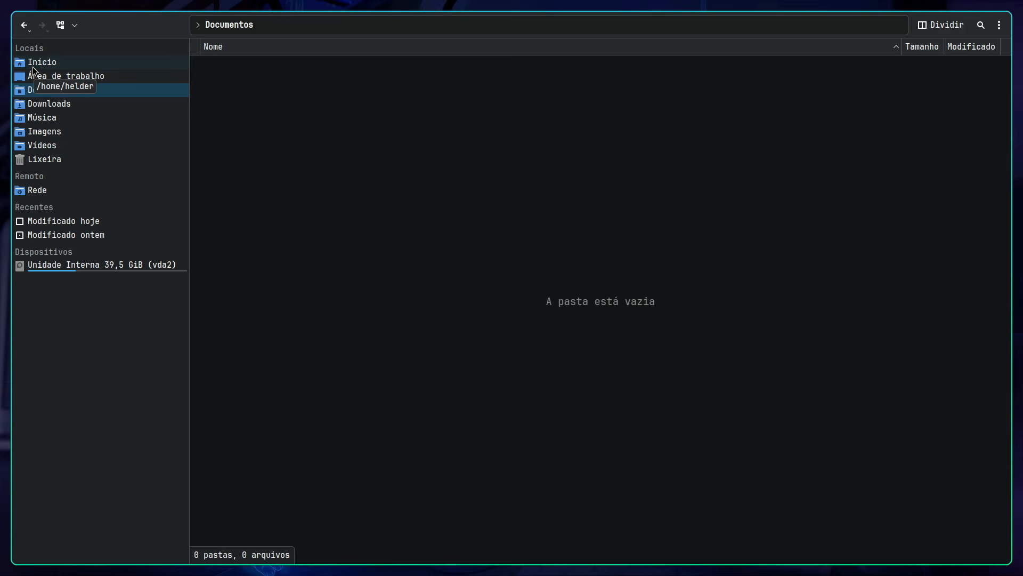
# Step: Configure Dolphin to start in the home folder instead of the last session's folders, and restart the file manager
pyautogui.click(1000, 27)
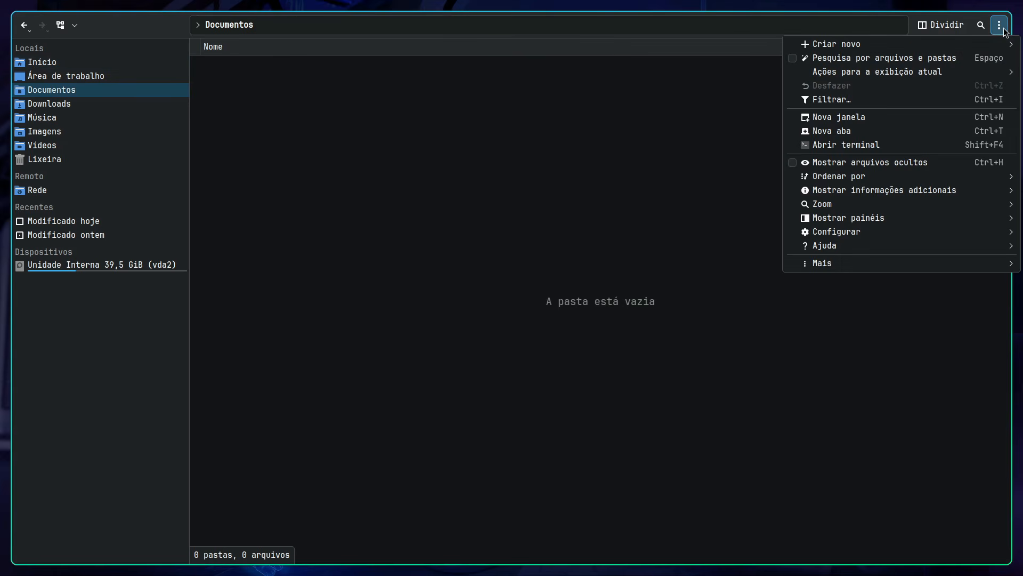
pyautogui.moveTo(829, 235)
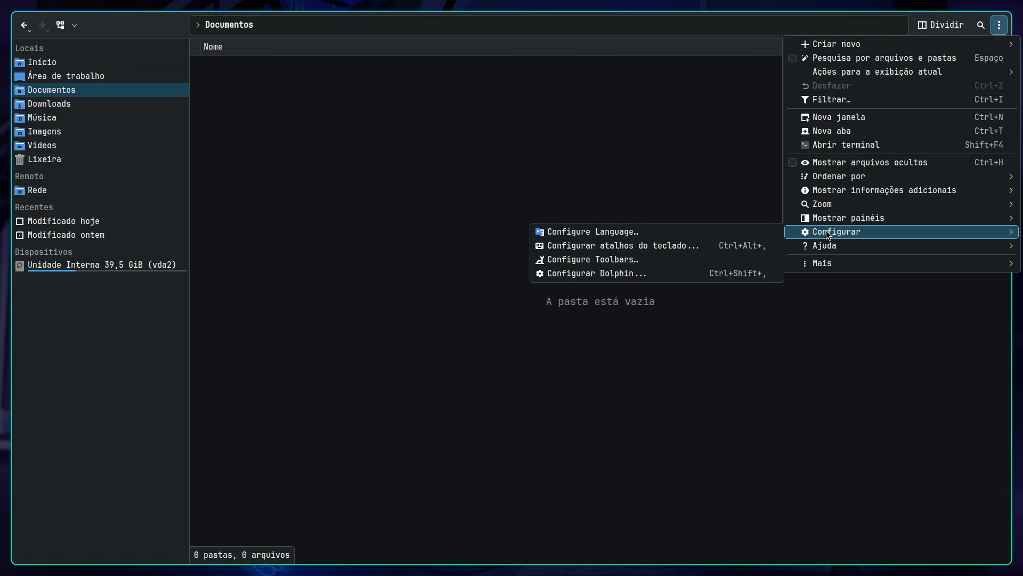
pyautogui.click(624, 274)
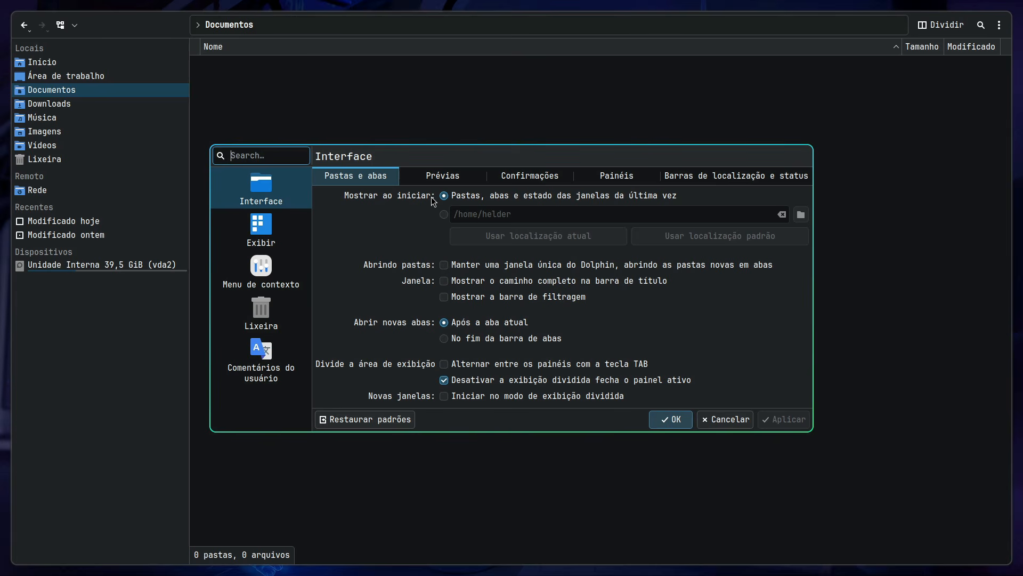
pyautogui.click(444, 215)
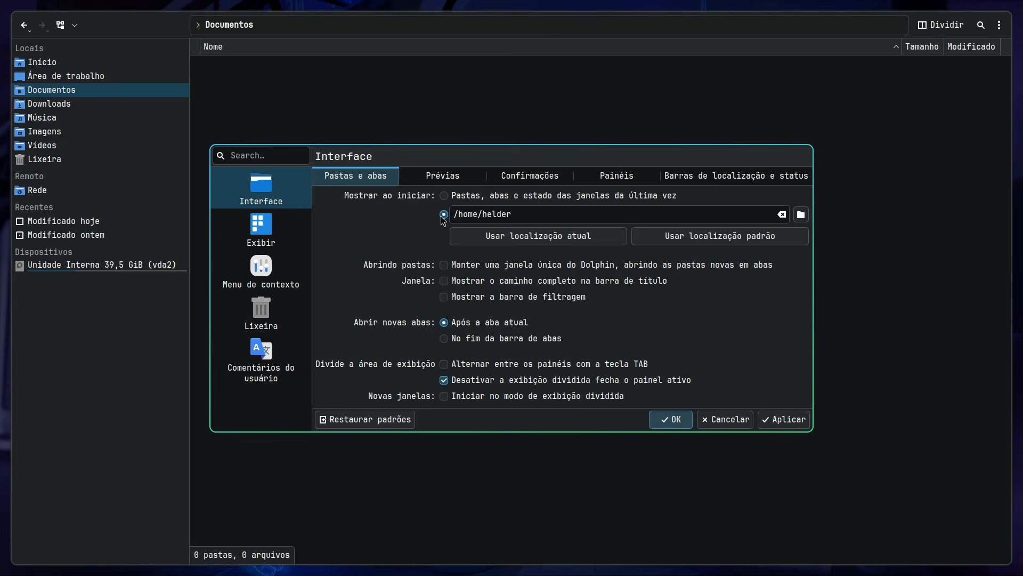
pyautogui.moveTo(511, 215); pyautogui.dragTo(441, 209)
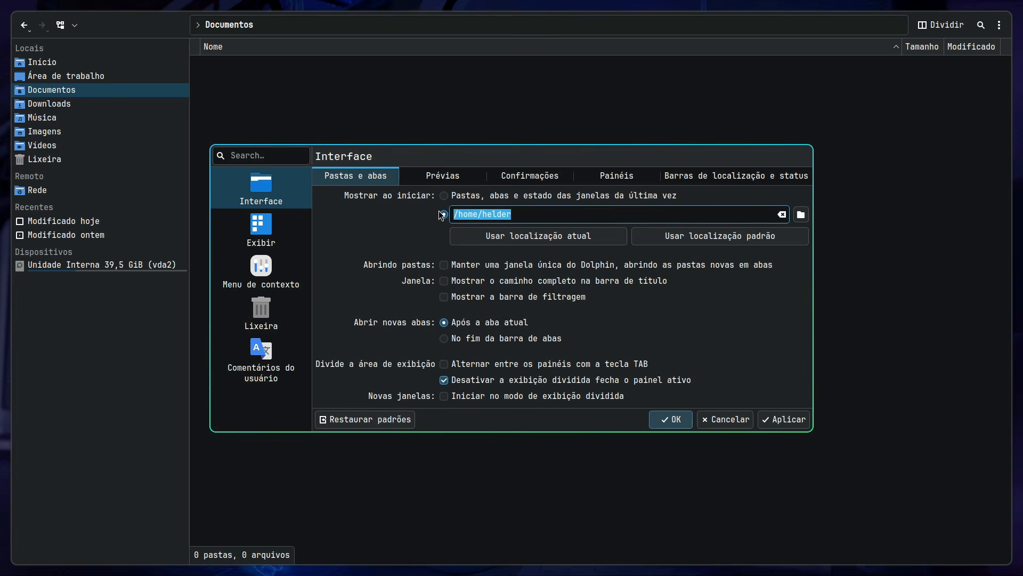
pyautogui.click(517, 215)
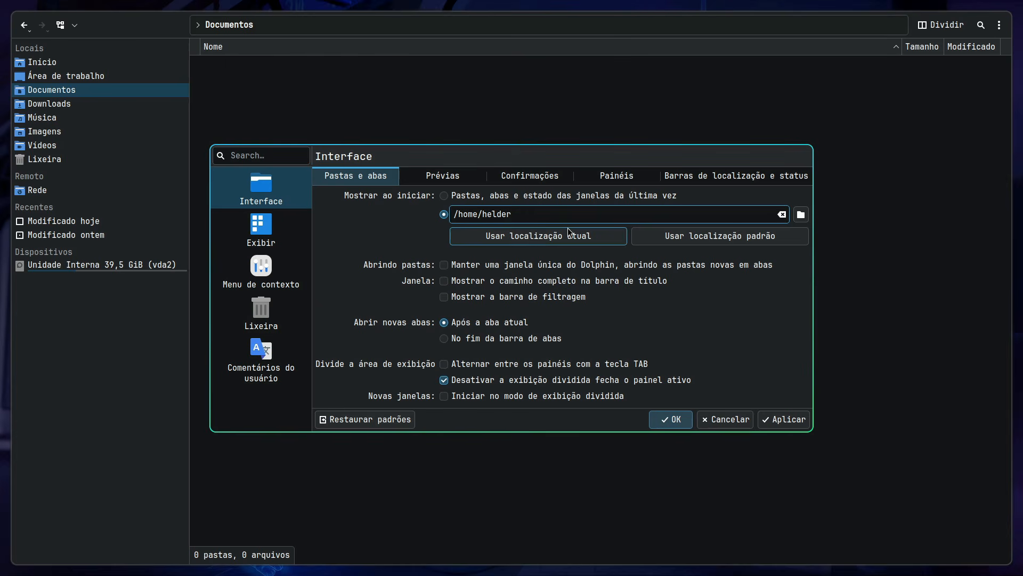
pyautogui.click(799, 422)
pyautogui.click(702, 420)
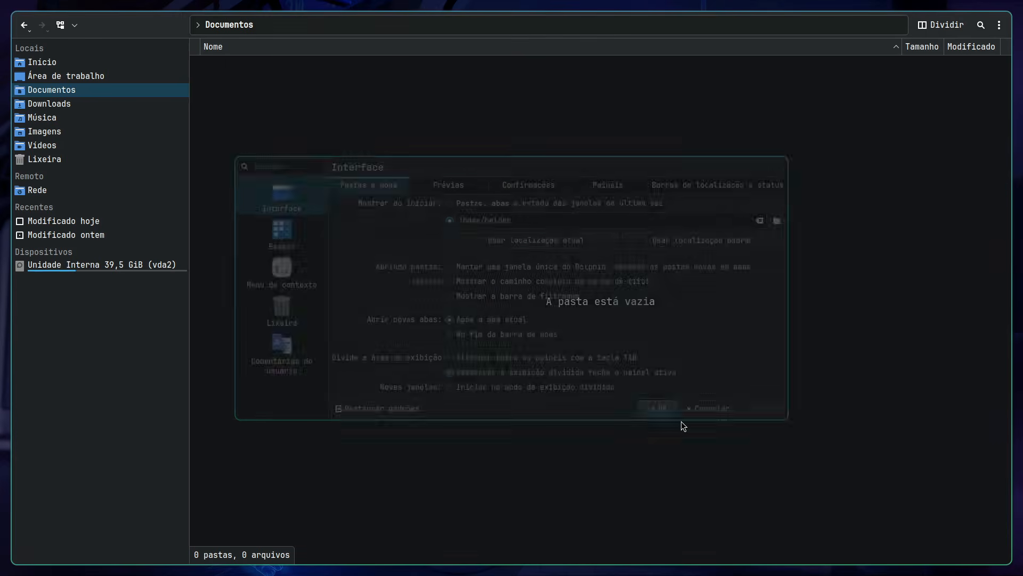
pyautogui.hotkey('ctrl', 'q')
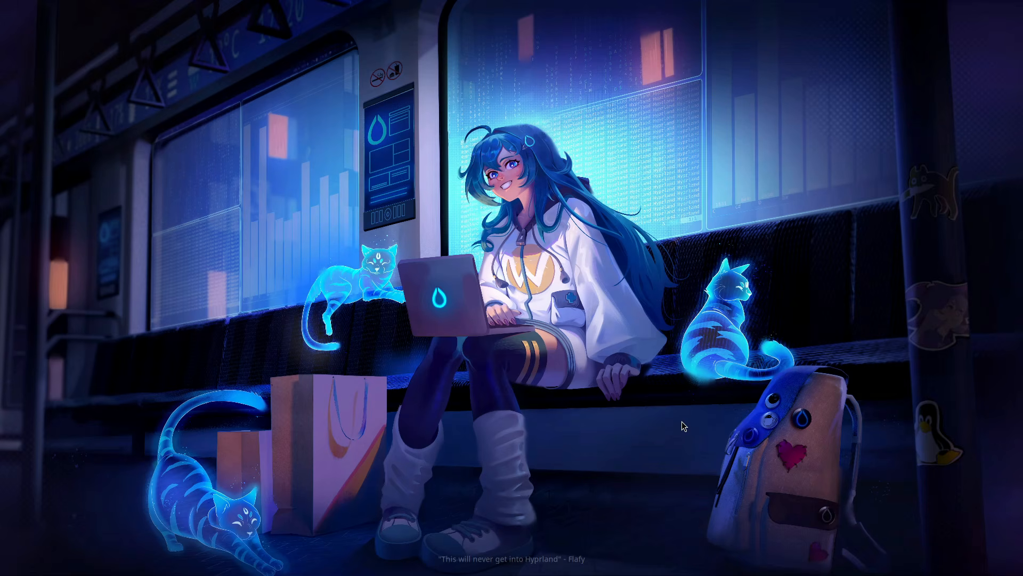
pyautogui.press('super+e')
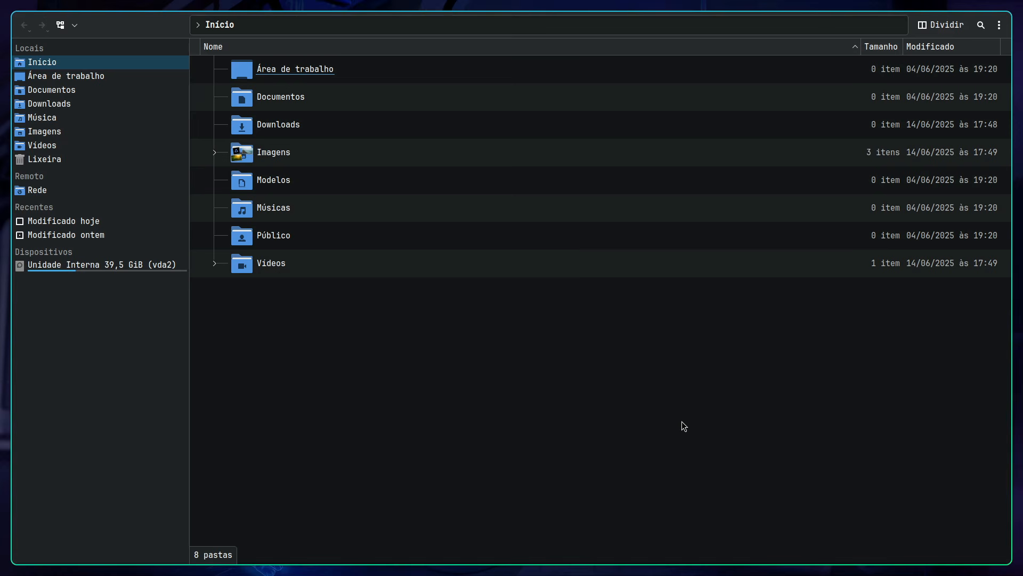
# Step: Look into the Imagens folder, return to Início and open the Vídeos folder
pyautogui.click(303, 158)
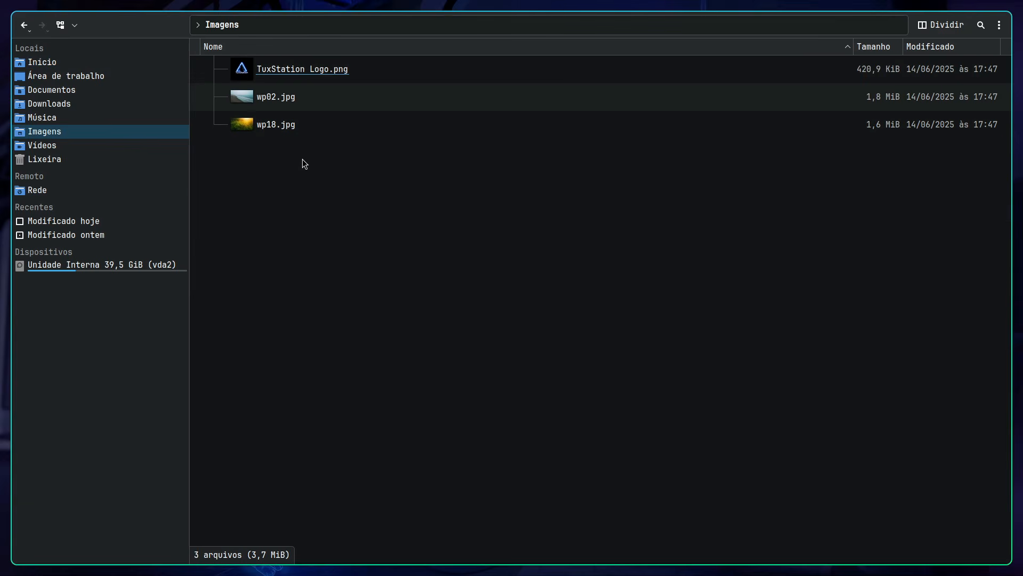
pyautogui.click(24, 25)
pyautogui.click(283, 263)
pyautogui.doubleClick(283, 264)
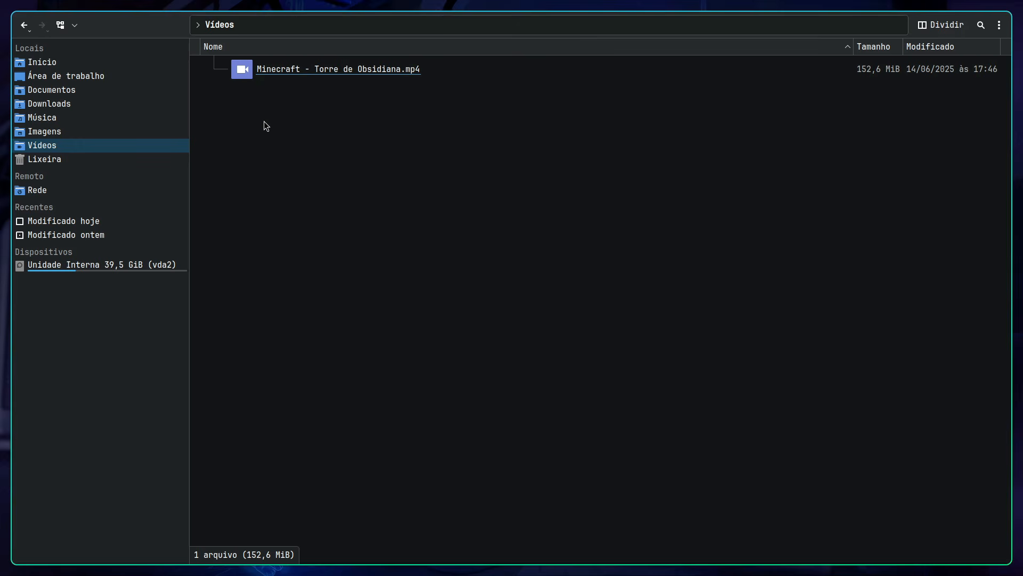
# Step: Go back to the Imagens folder and try to open wp02.jpg
pyautogui.click(31, 30)
pyautogui.click(256, 151)
pyautogui.doubleClick(256, 151)
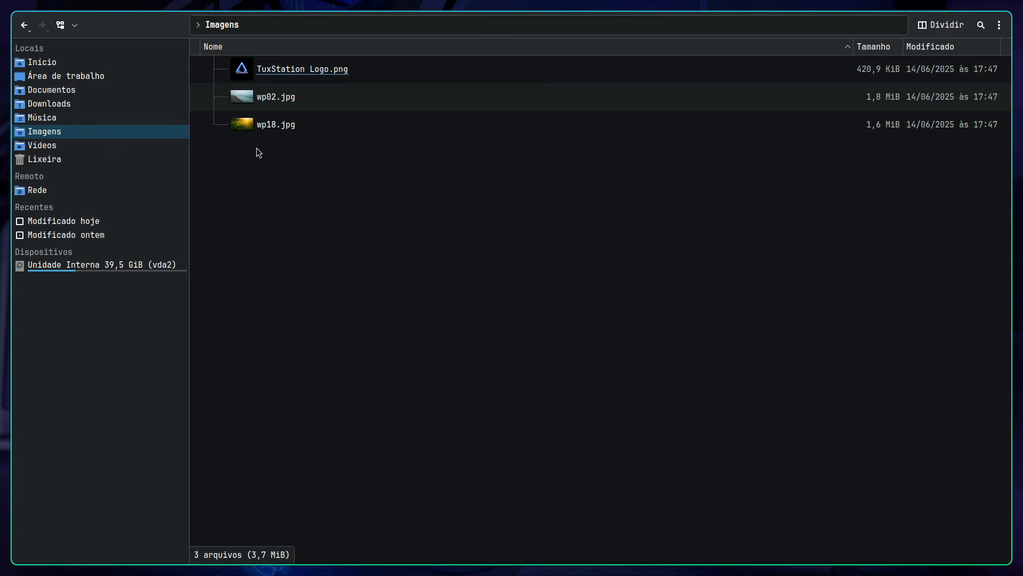
pyautogui.doubleClick(267, 98)
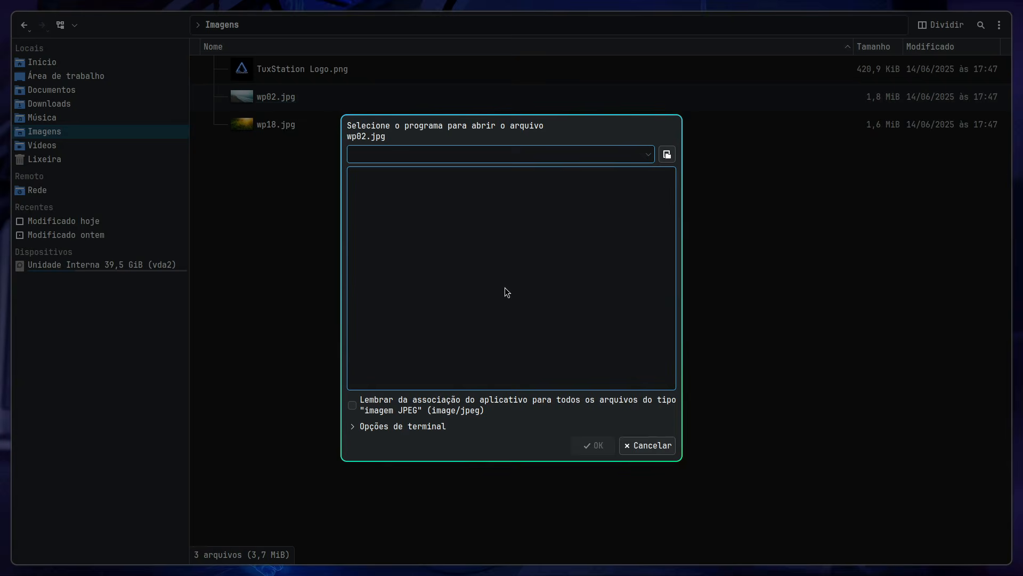
# Step: Dismiss the program chooser, try to change the application associated with wp02.jpg in its properties, and close Dolphin
pyautogui.press('Escape')
pyautogui.rightClick(265, 102)
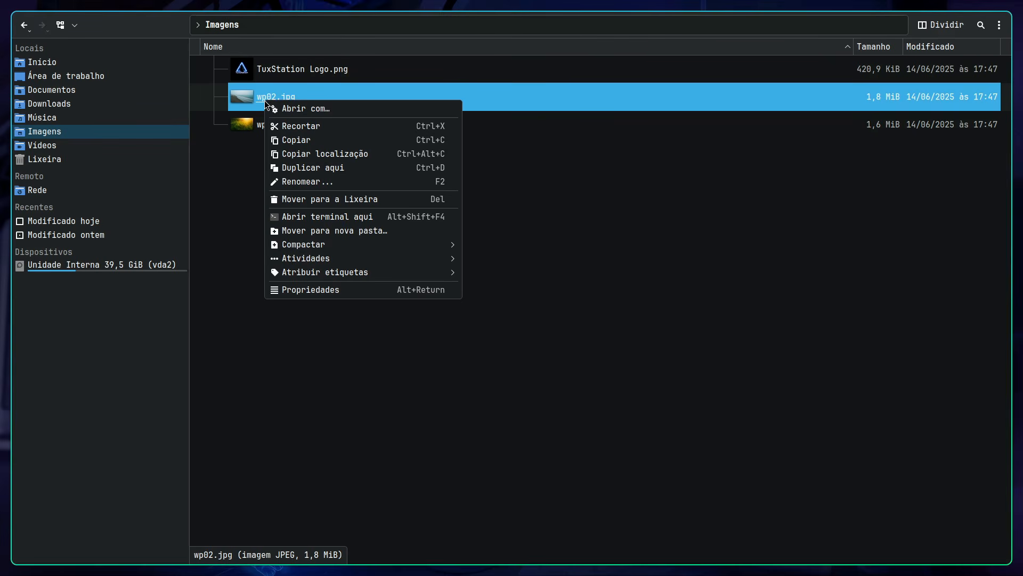
pyautogui.click(307, 291)
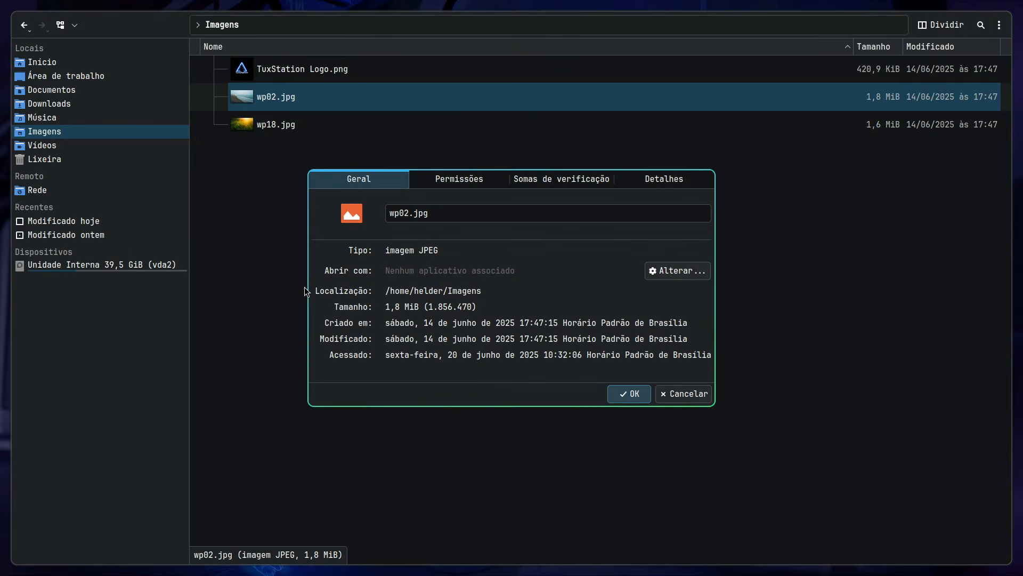
pyautogui.click(670, 272)
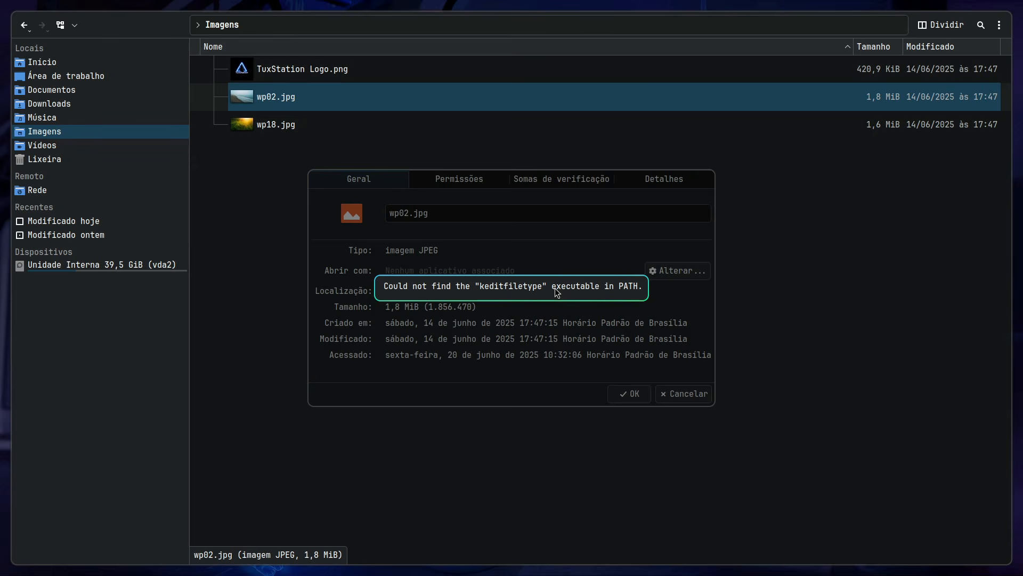
pyautogui.press('super+q')
pyautogui.press('super+q')
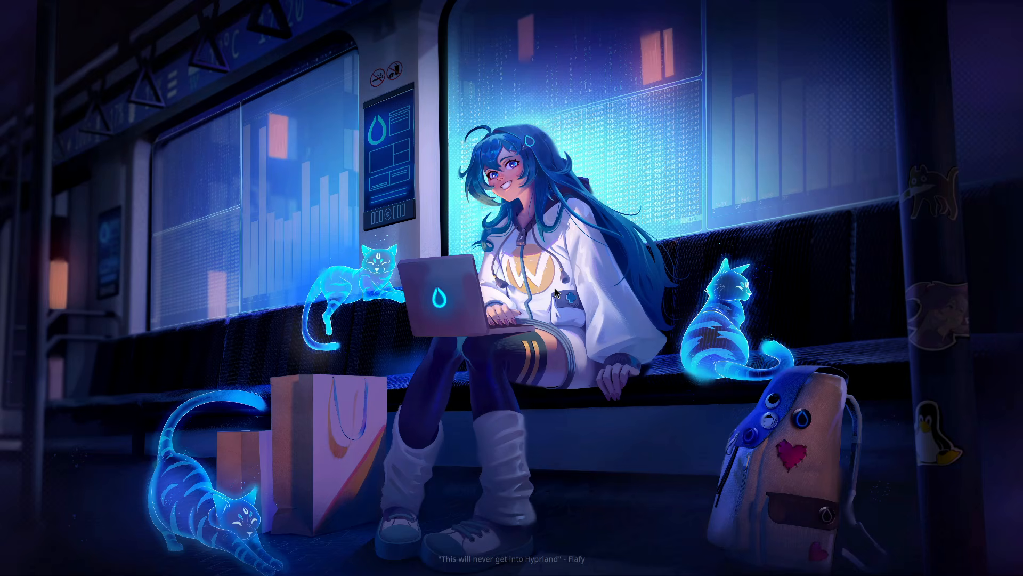
# Step: Find and open the Rofi Theme Selector from the application launcher
pyautogui.press('super+r')
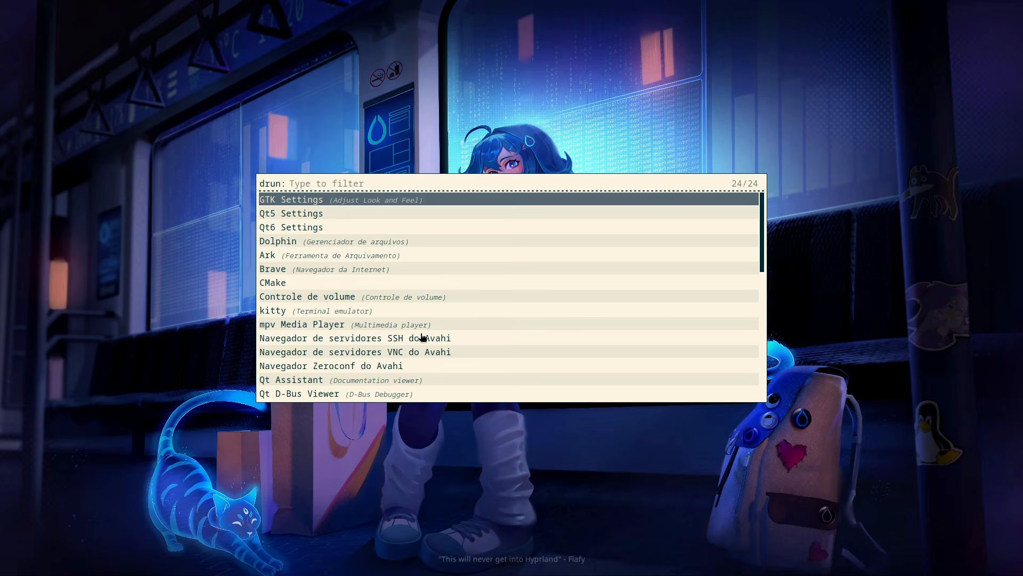
pyautogui.write('rofi')
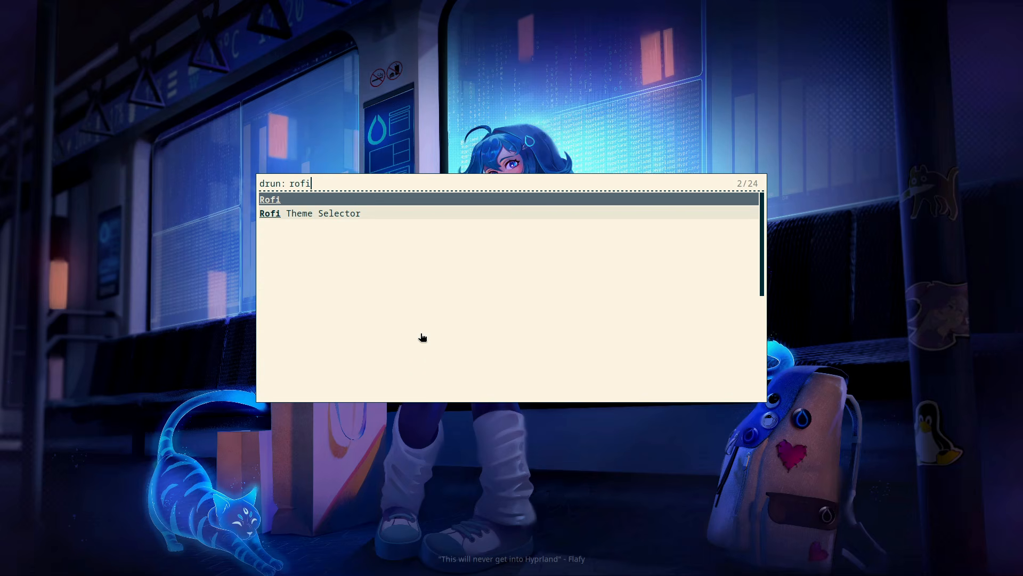
pyautogui.press('Down')
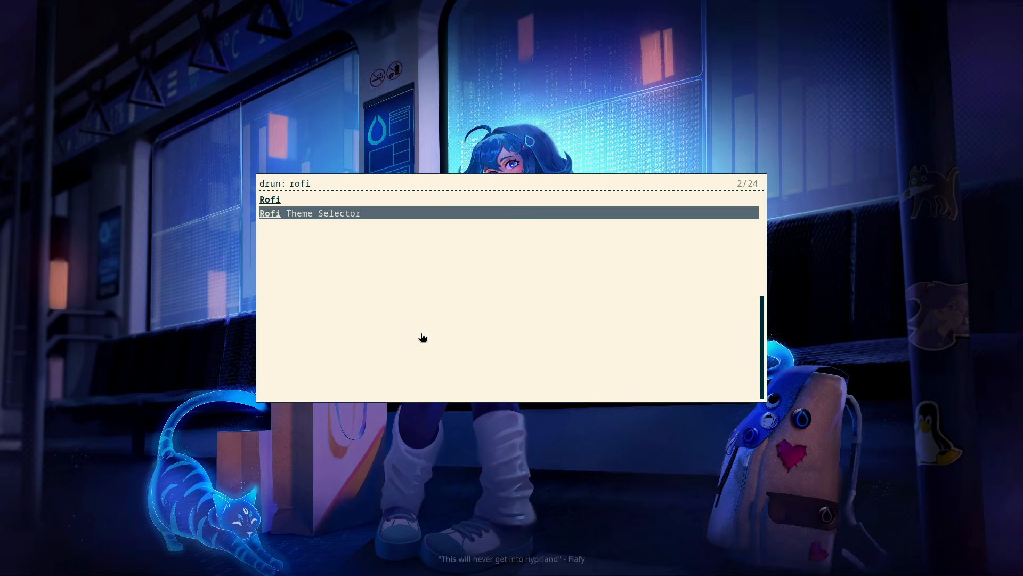
pyautogui.press('Return')
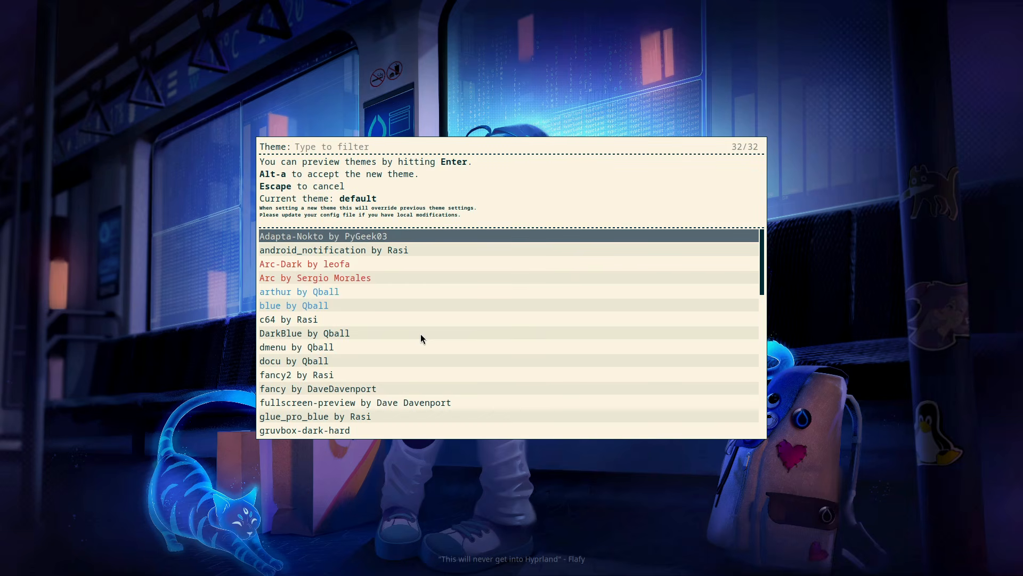
# Step: Preview the Rofi themes from android_notification through Arc-Dark, Arc, arthur and blue to c64
pyautogui.press('Down')
pyautogui.press('Return')
pyautogui.press('Down')
pyautogui.press('Return')
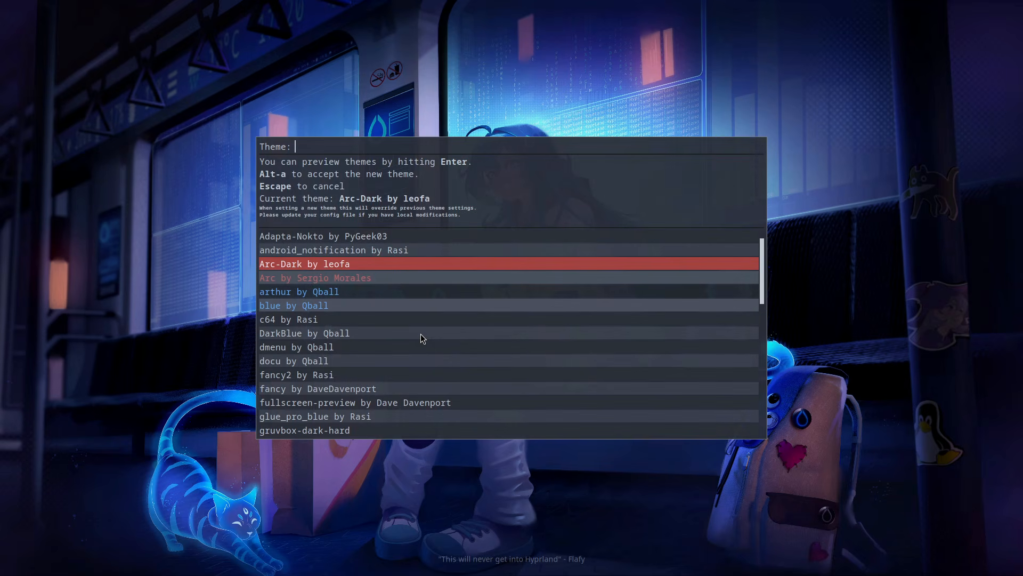
pyautogui.press('Down')
pyautogui.press('Return')
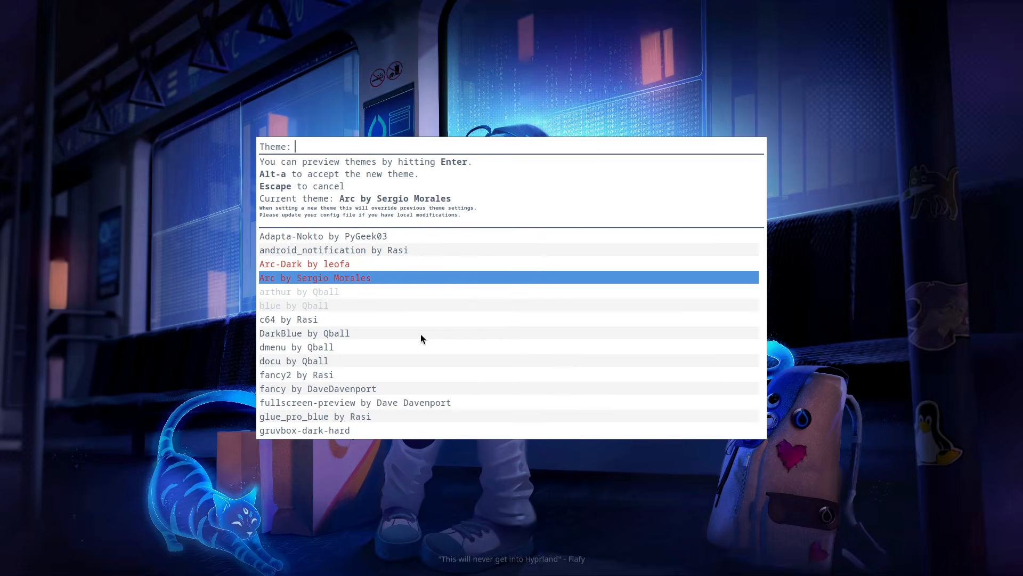
pyautogui.press('Down')
pyautogui.press('Return')
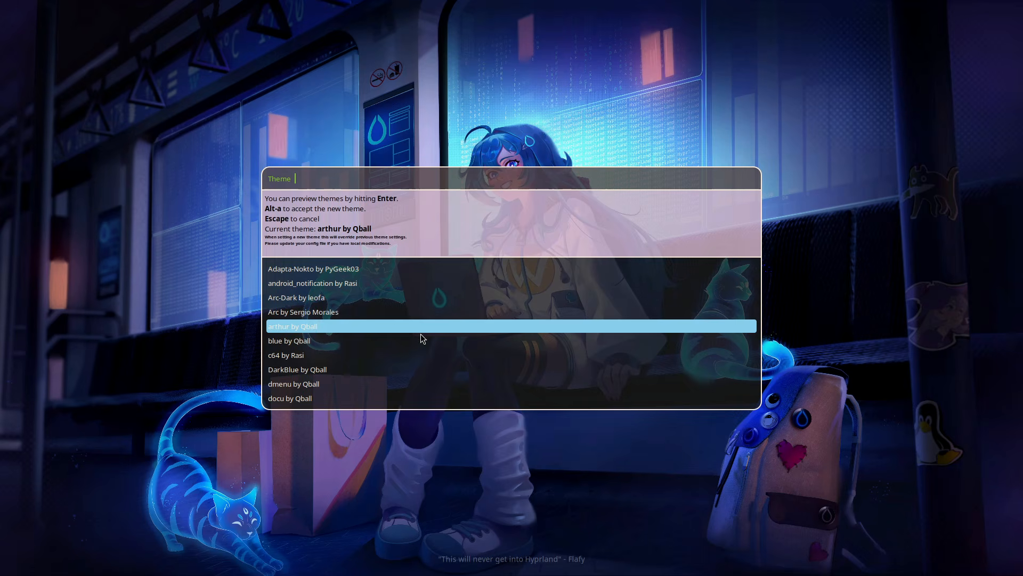
pyautogui.press('Down')
pyautogui.press('Return')
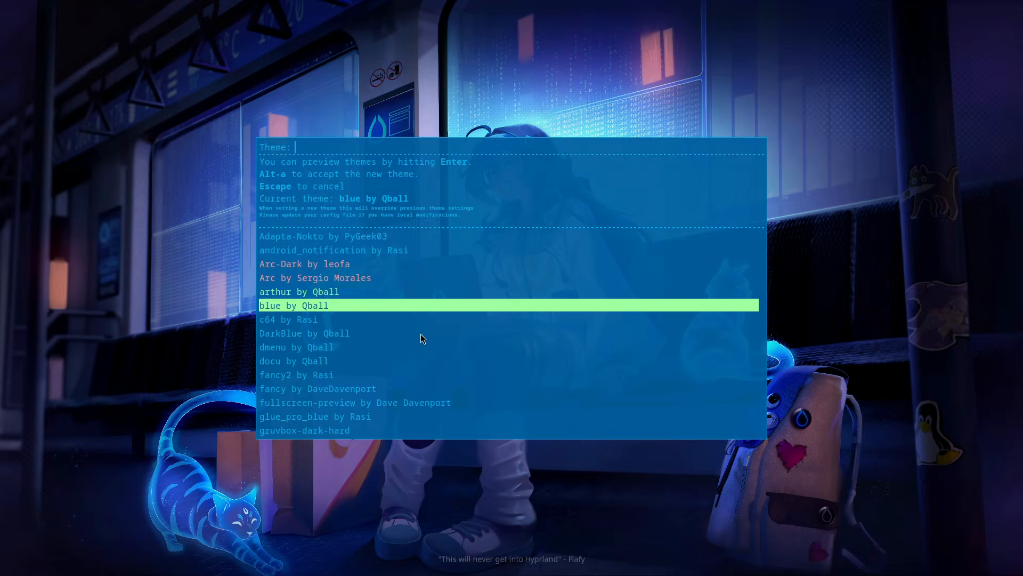
pyautogui.press('Down')
pyautogui.press('Return')
# Step: Apply the Arc-Dark theme to Rofi and reopen the application launcher to check its look
pyautogui.press('Up')
pyautogui.press('Up')
pyautogui.press('Up')
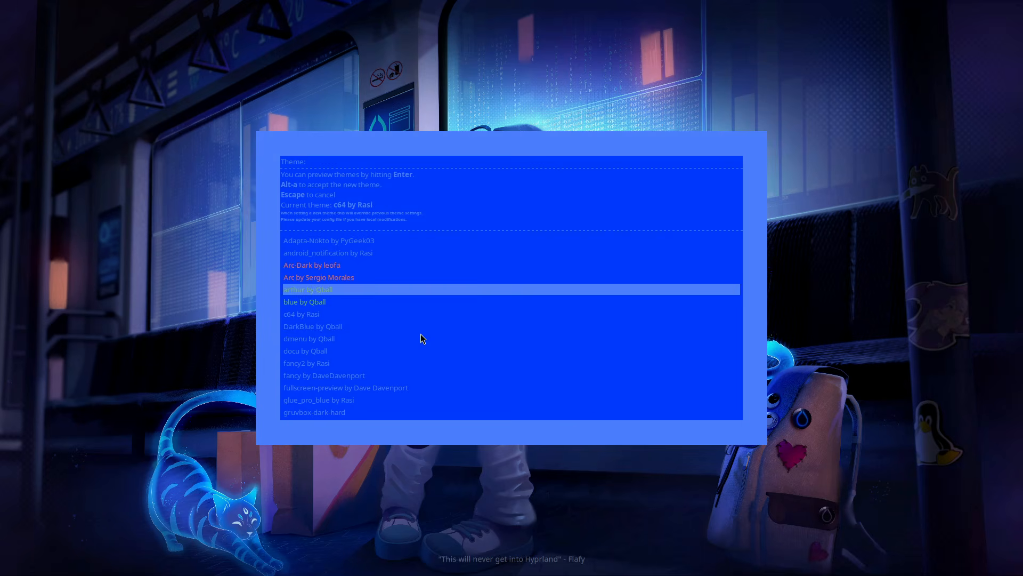
pyautogui.press('Up')
pyautogui.press('Return')
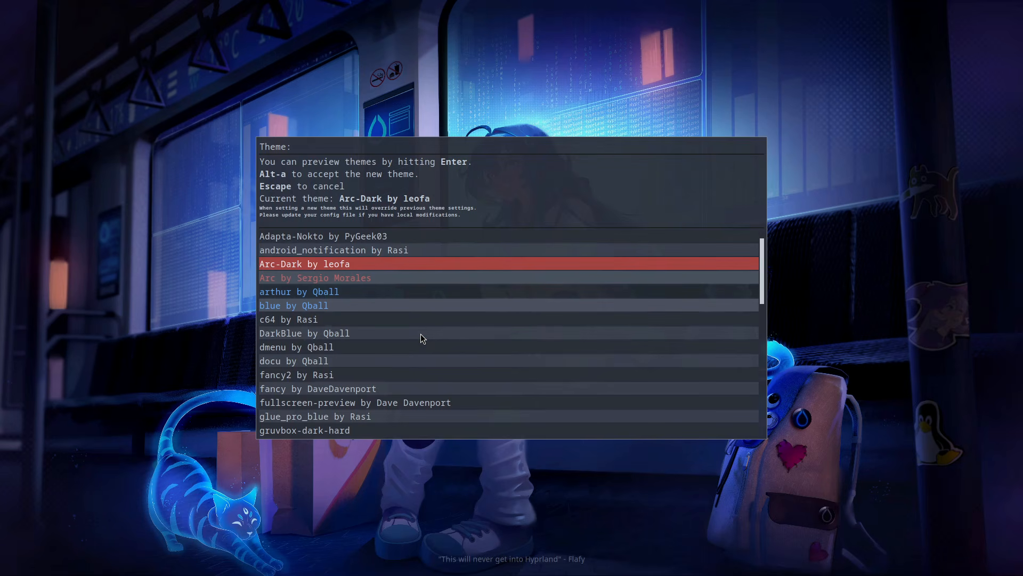
pyautogui.hotkey('alt', 'a')
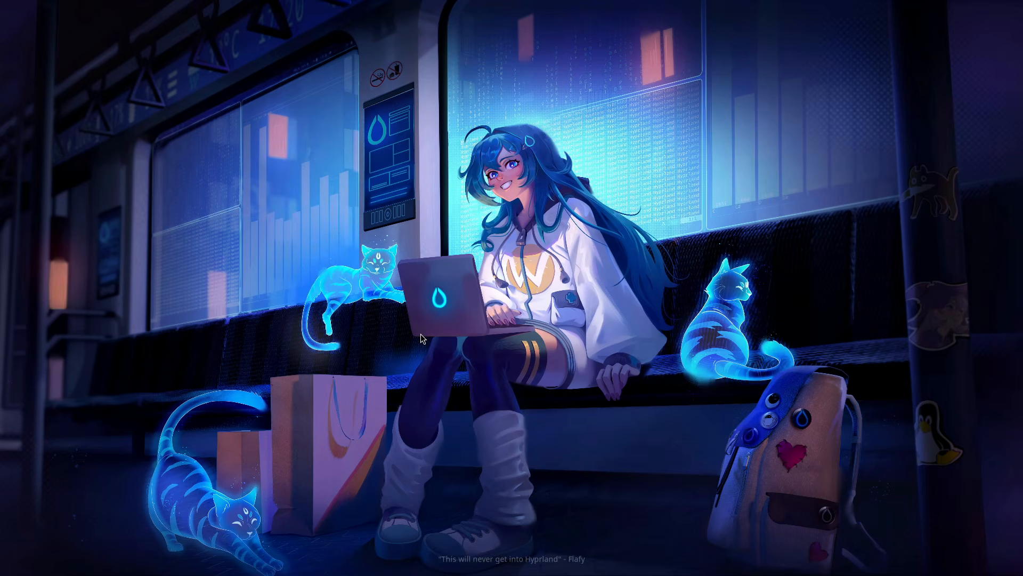
pyautogui.press('super+r')
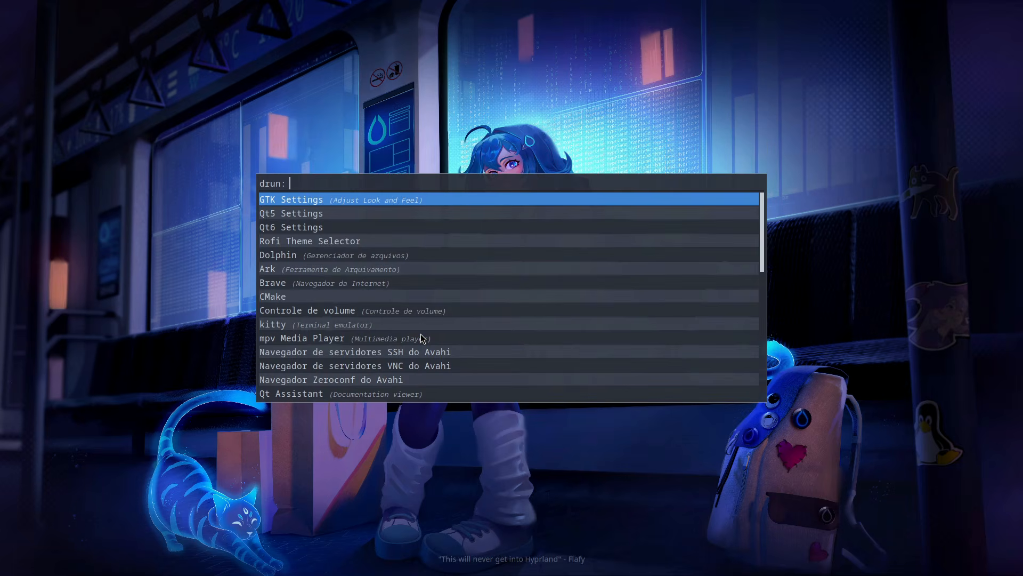